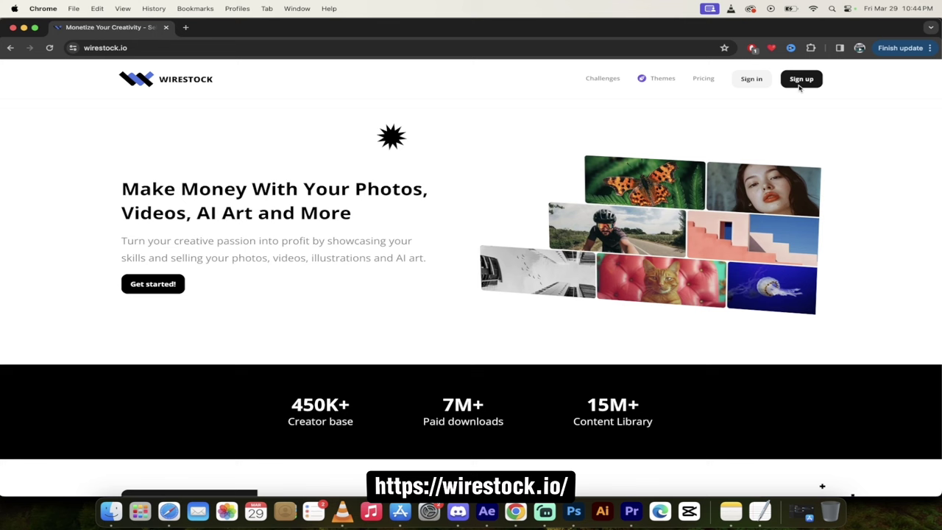
# Sign in to the creator account with Google and look over the portfolio page
pyautogui.click(752, 80)
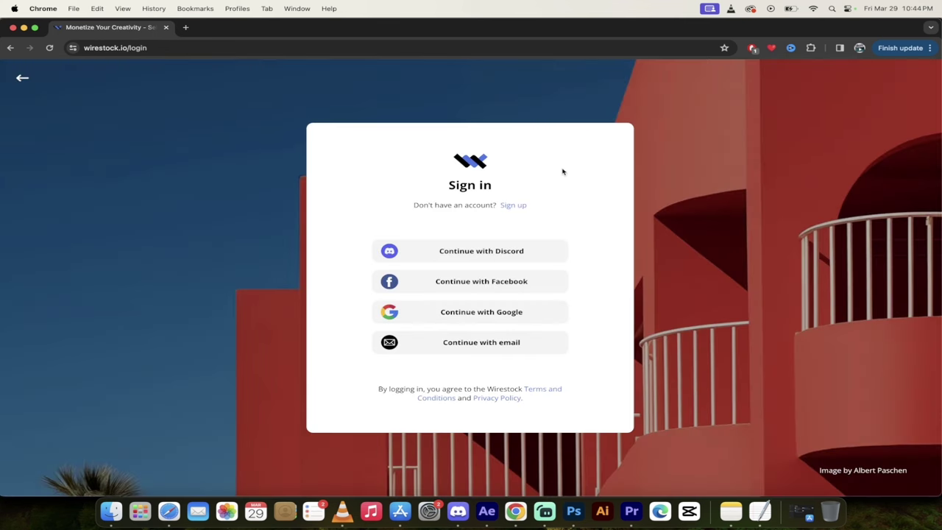
pyautogui.click(480, 315)
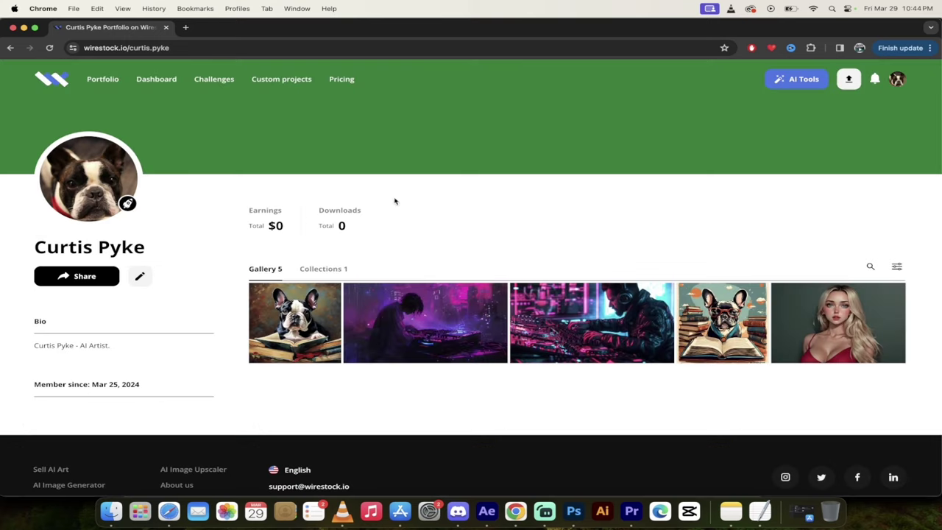
pyautogui.scroll(-1, 478, 223)
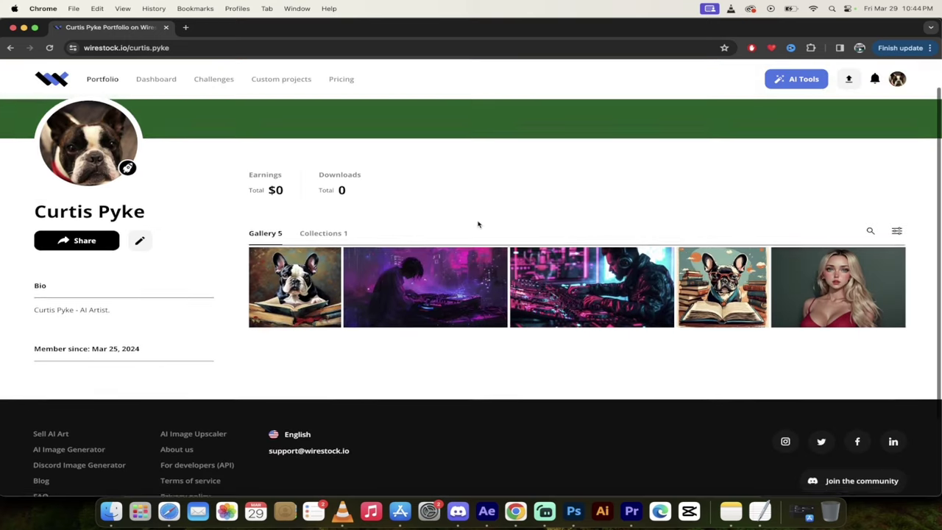
pyautogui.scroll(1, 478, 224)
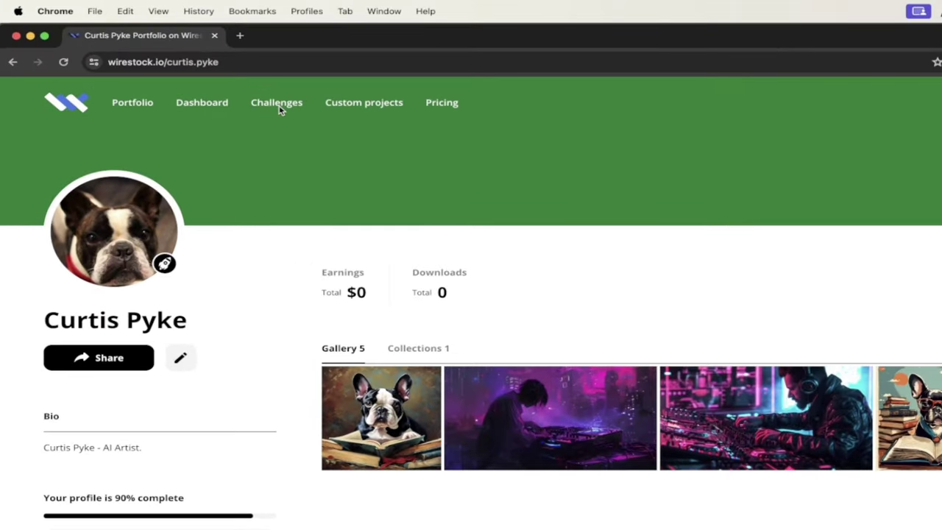
# Open the creative challenges page and review the prizes, deadlines and submissions of the Bold Minimalism and Symbolism challenges
pyautogui.click(278, 105)
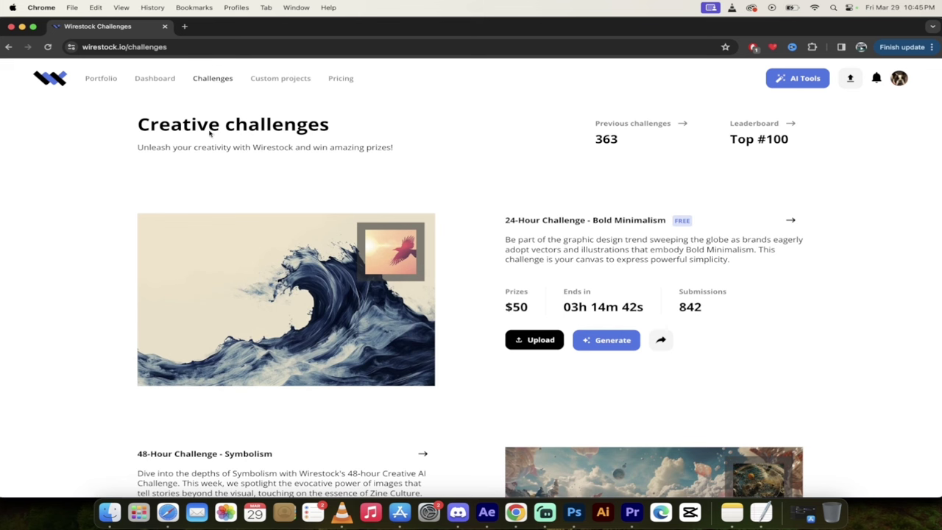
pyautogui.scroll(-5, 476, 279)
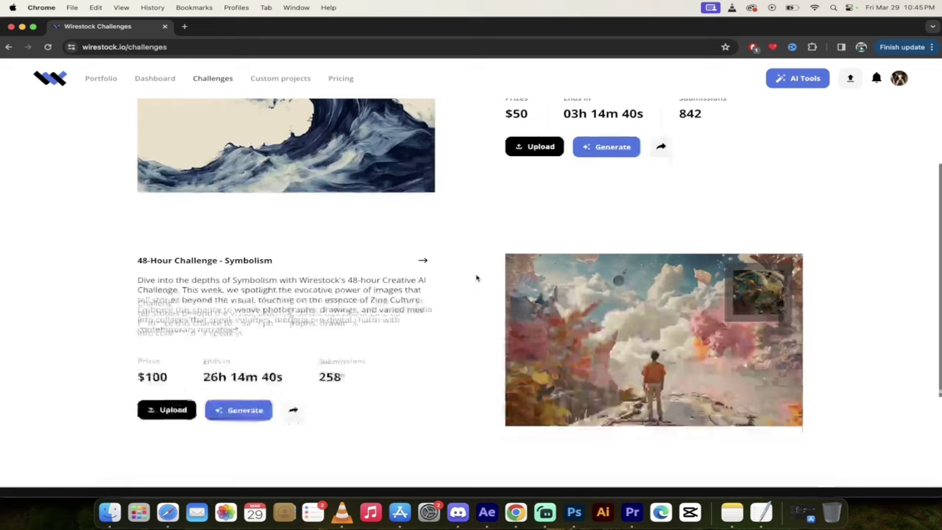
pyautogui.scroll(3, 476, 278)
pyautogui.scroll(1, 476, 278)
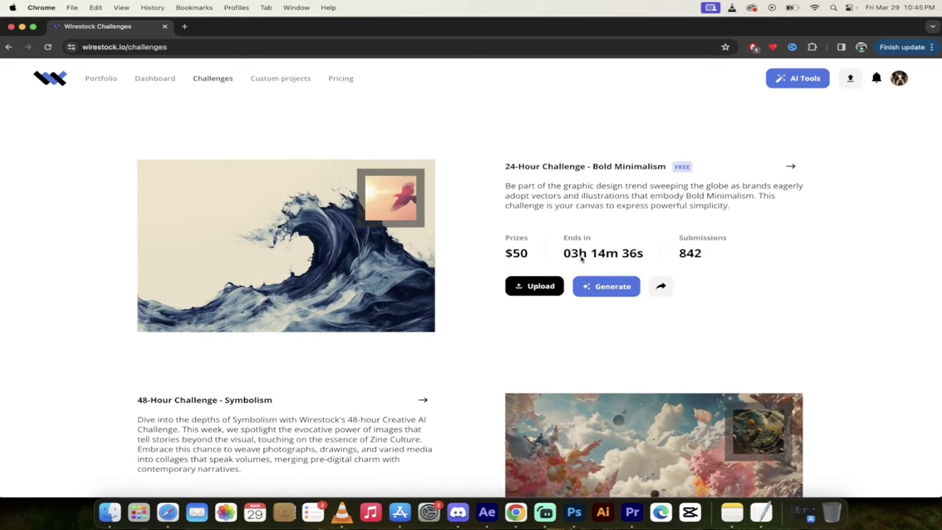
pyautogui.scroll(-3, 464, 362)
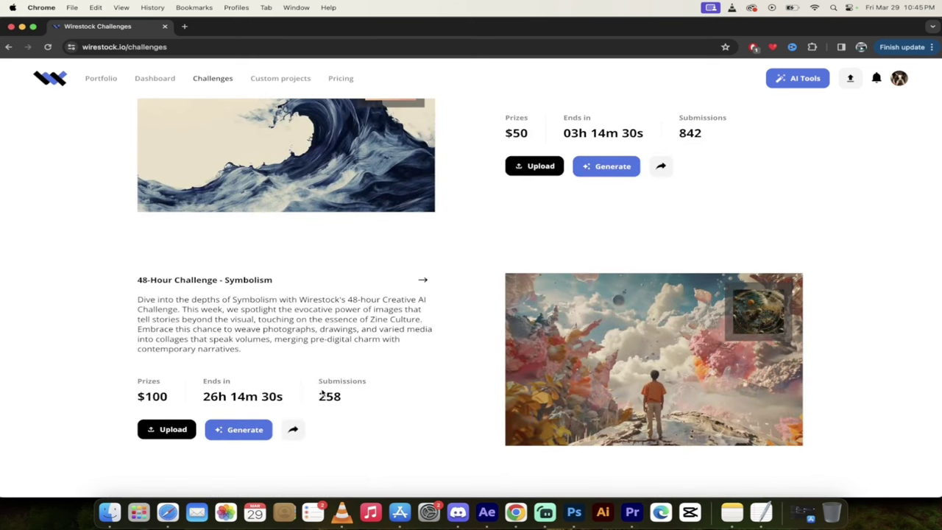
pyautogui.scroll(-2, 393, 385)
pyautogui.scroll(2, 395, 383)
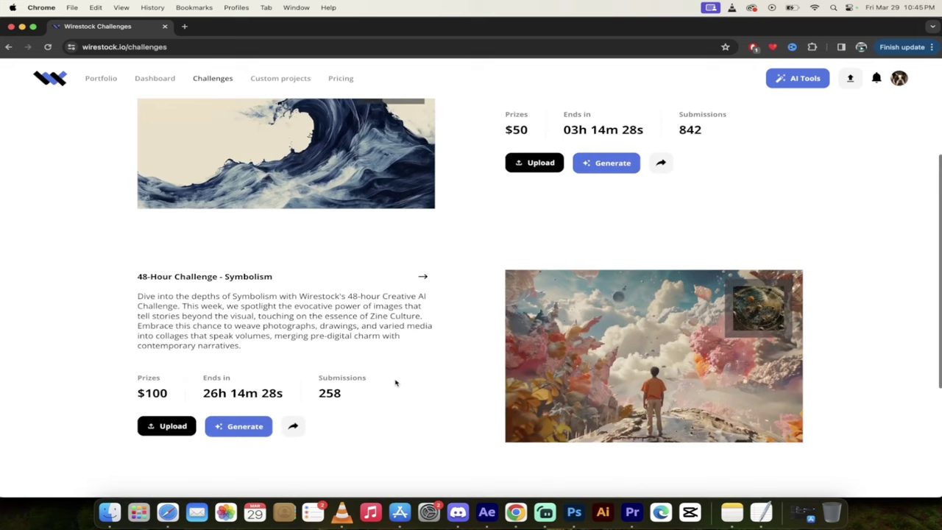
pyautogui.scroll(1, 395, 383)
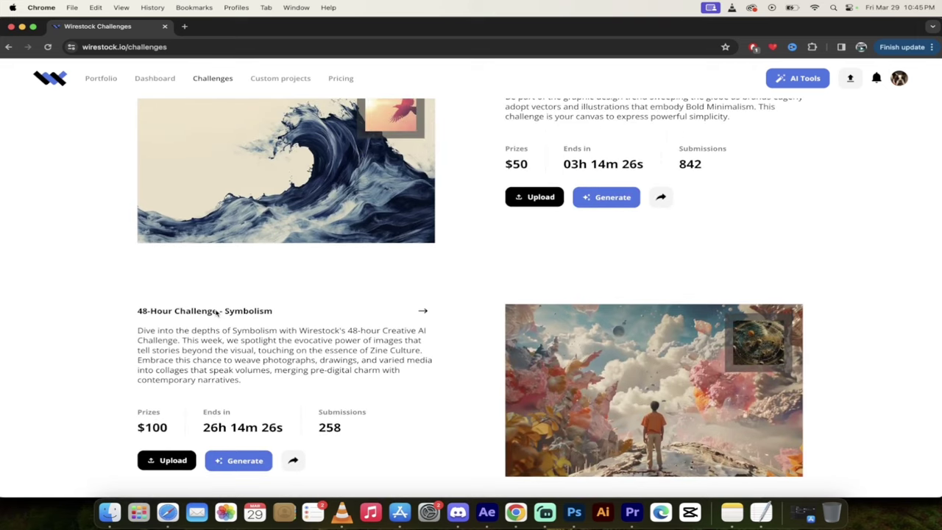
pyautogui.scroll(-2, 259, 331)
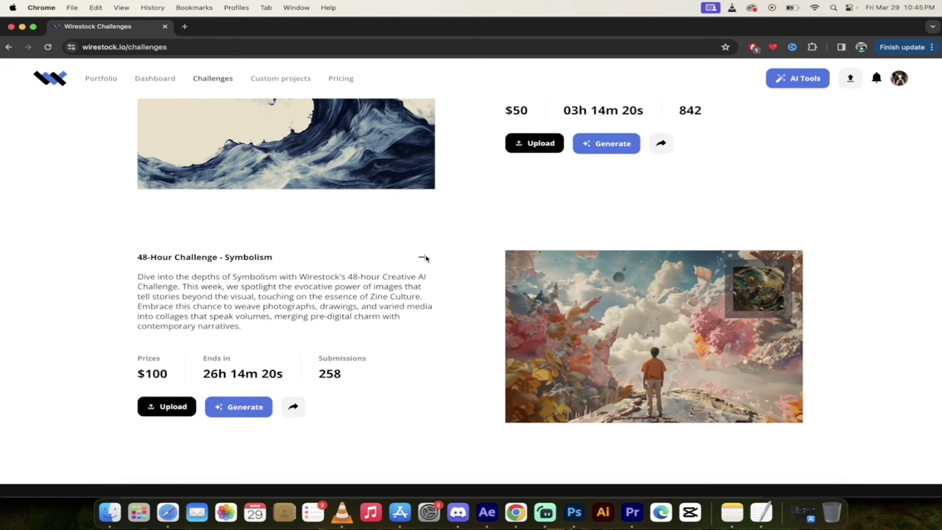
# Open the 48-Hour Challenge - Symbolism page and read its prize details and submission rules
pyautogui.click(424, 257)
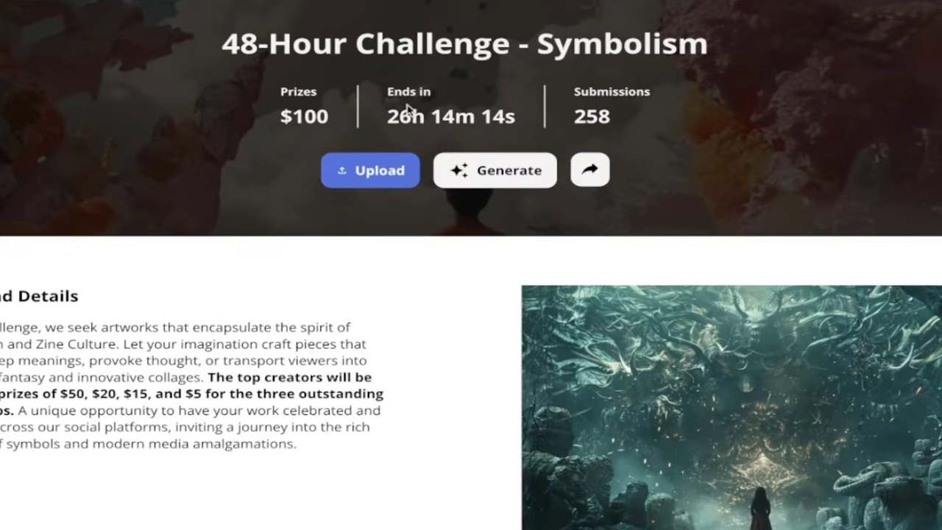
pyautogui.scroll(-2, 273, 383)
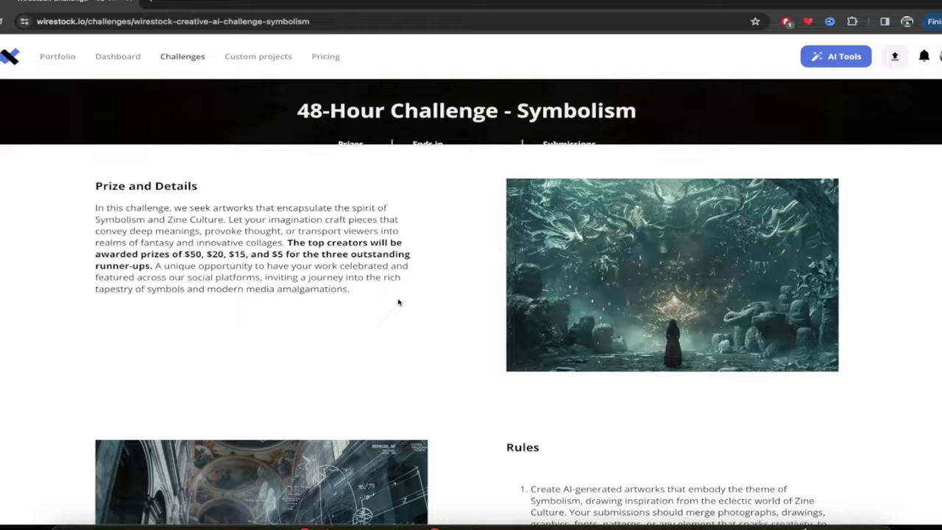
pyautogui.scroll(-1, 347, 269)
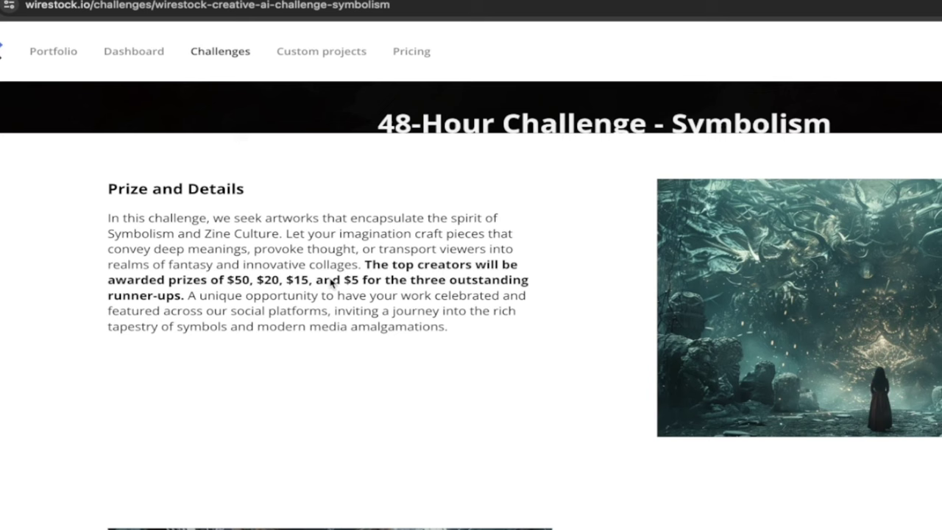
pyautogui.scroll(-1, 566, 345)
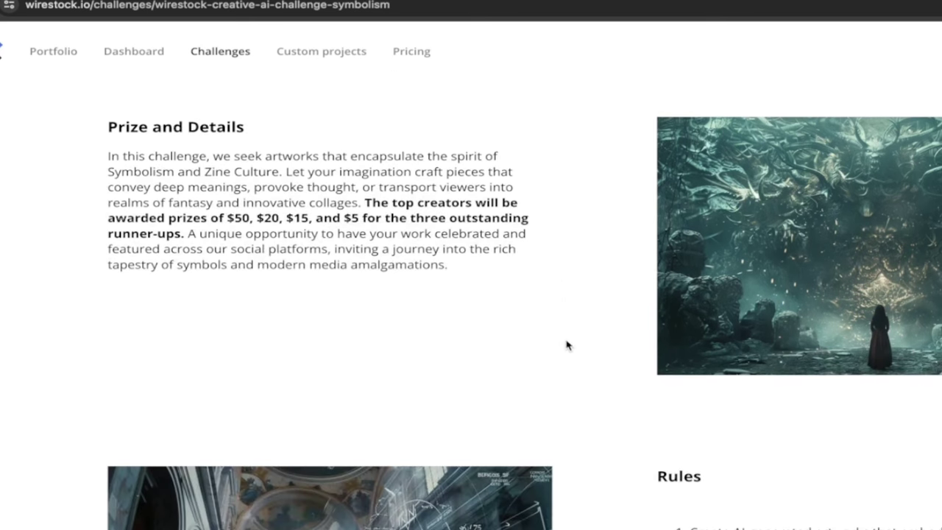
pyautogui.scroll(-4, 567, 344)
pyautogui.scroll(-1, 612, 368)
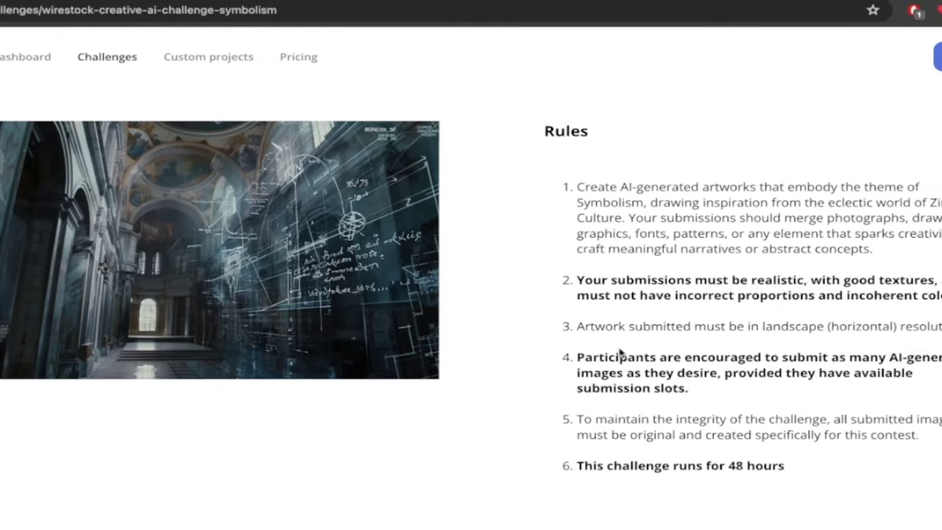
pyautogui.scroll(-1, 620, 353)
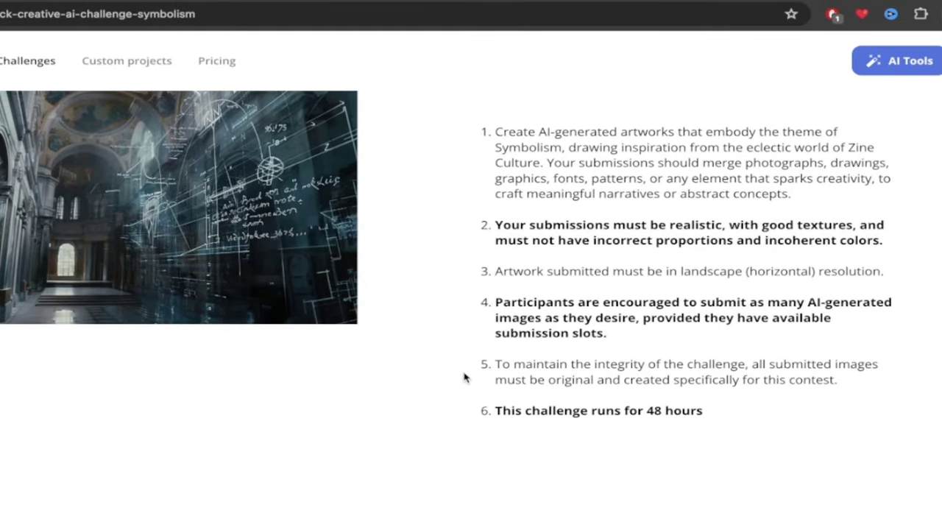
pyautogui.scroll(-3, 466, 378)
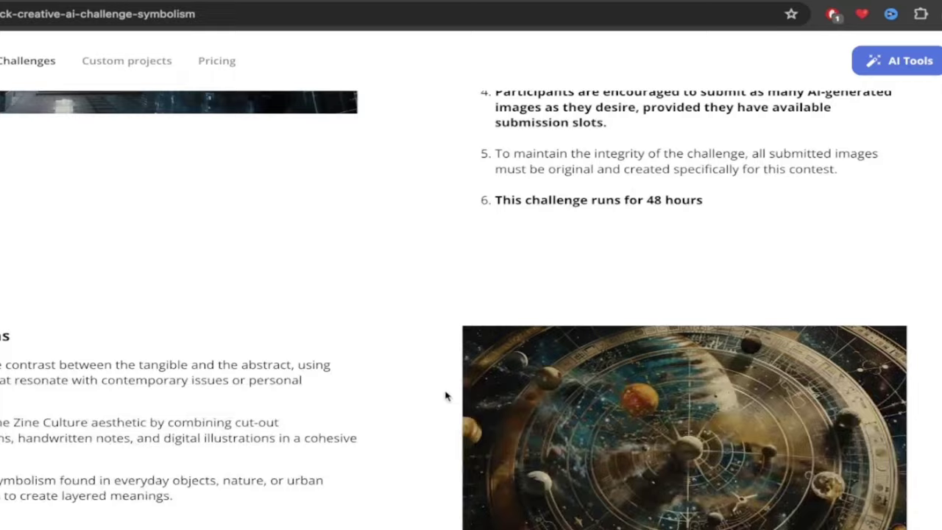
# Read the Symbolism challenge's suggestions and judging criteria, and return to the challenges overview
pyautogui.scroll(-2, 445, 396)
pyautogui.scroll(1, 378, 378)
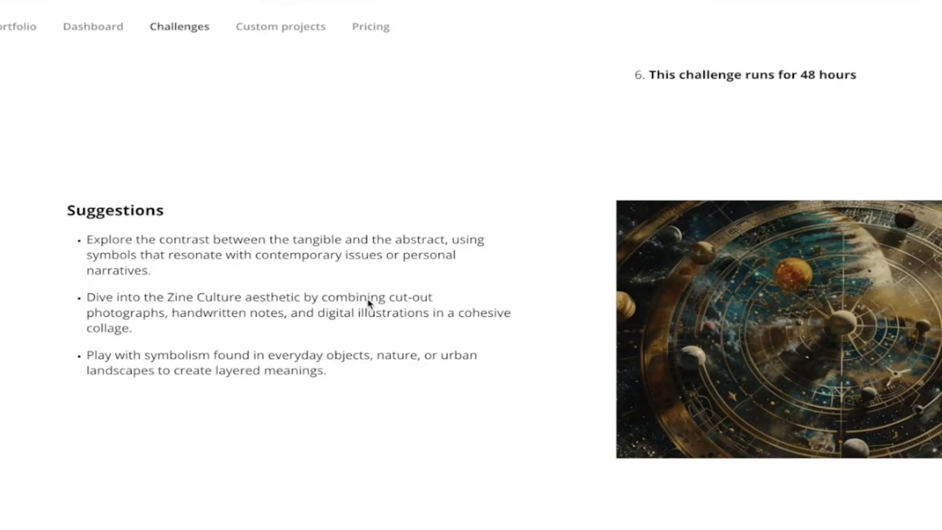
pyautogui.scroll(-3, 585, 413)
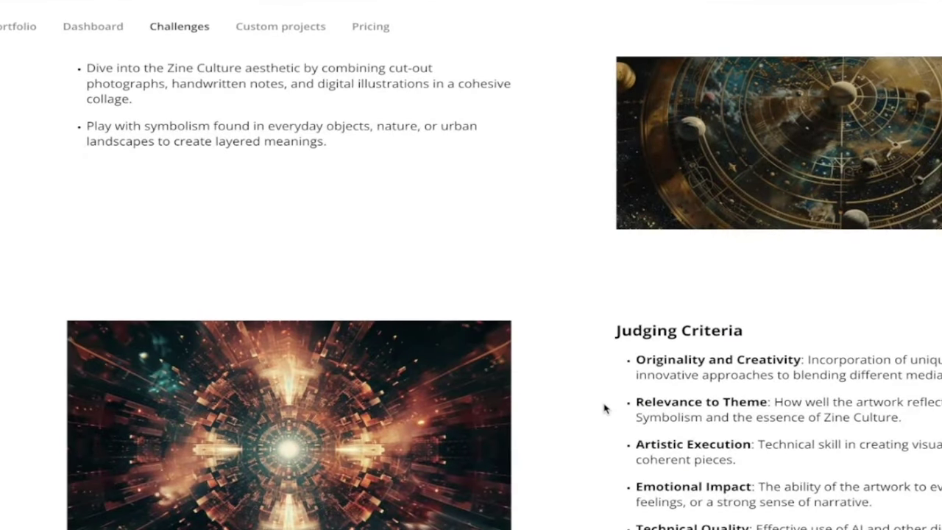
pyautogui.scroll(-3, 603, 407)
pyautogui.scroll(8, 604, 406)
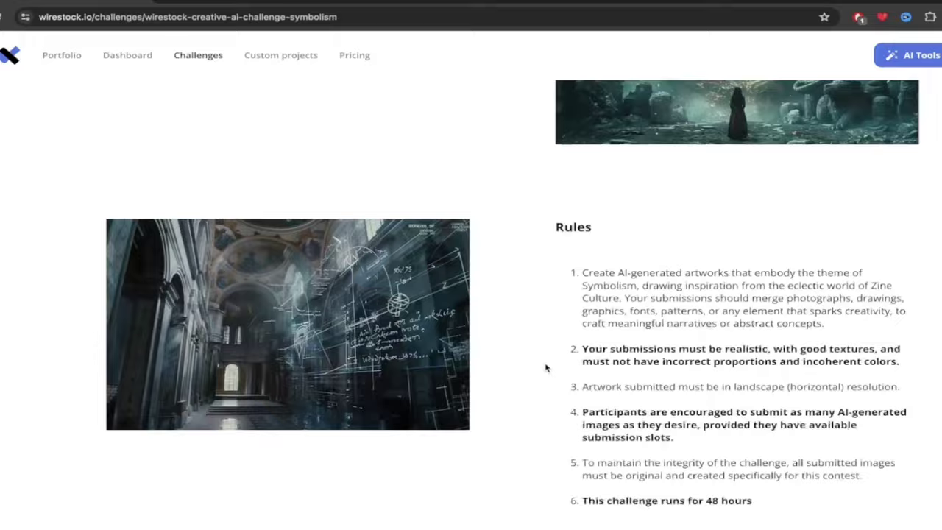
pyautogui.scroll(6, 545, 368)
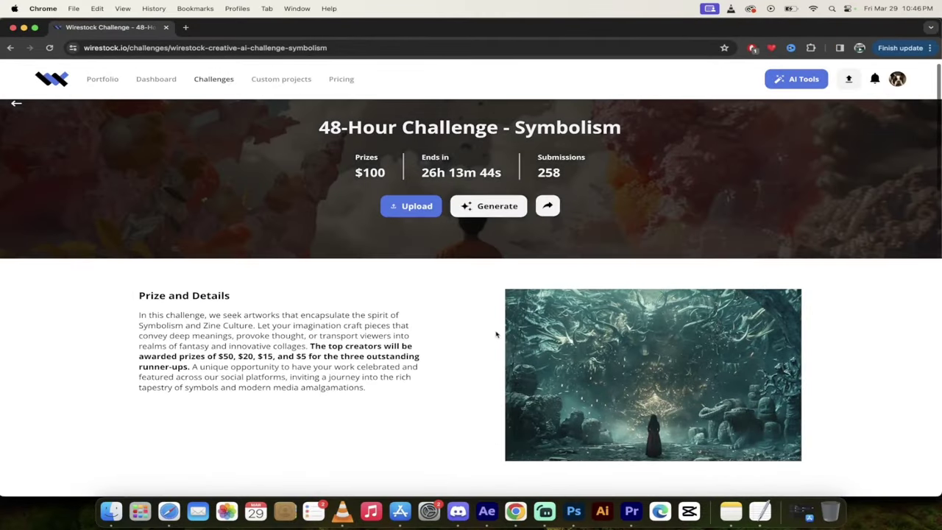
pyautogui.scroll(1, 427, 375)
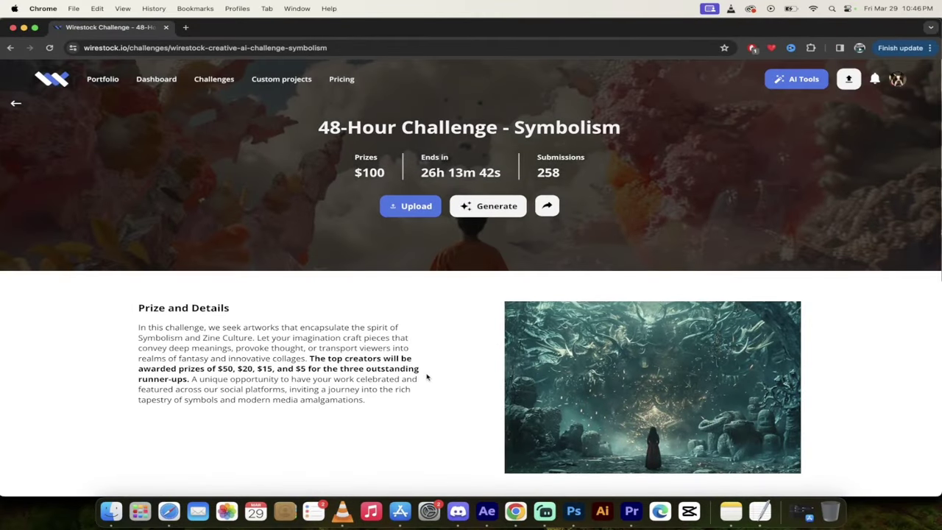
pyautogui.click(14, 106)
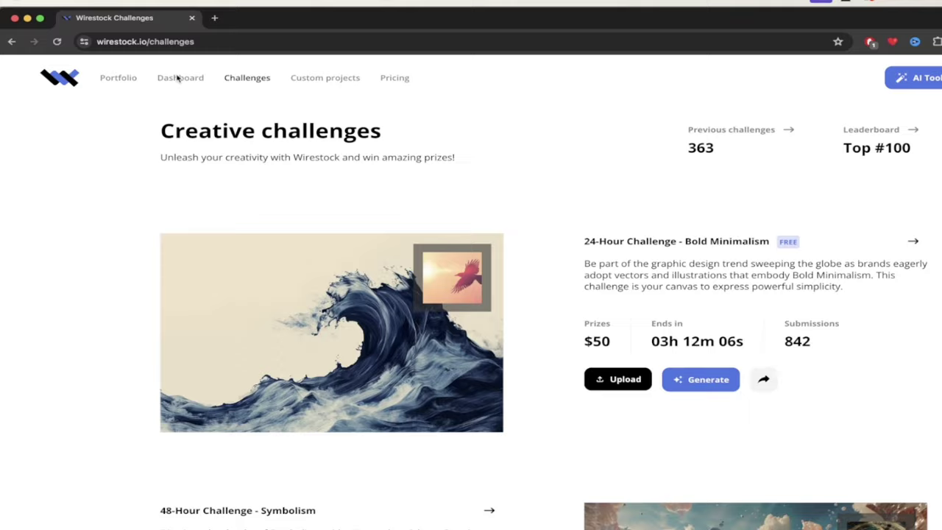
# Review the dashboard's Earnings Summary for all agencies, from Wirestock Direct to 123RF, and return to the portfolio
pyautogui.click(209, 76)
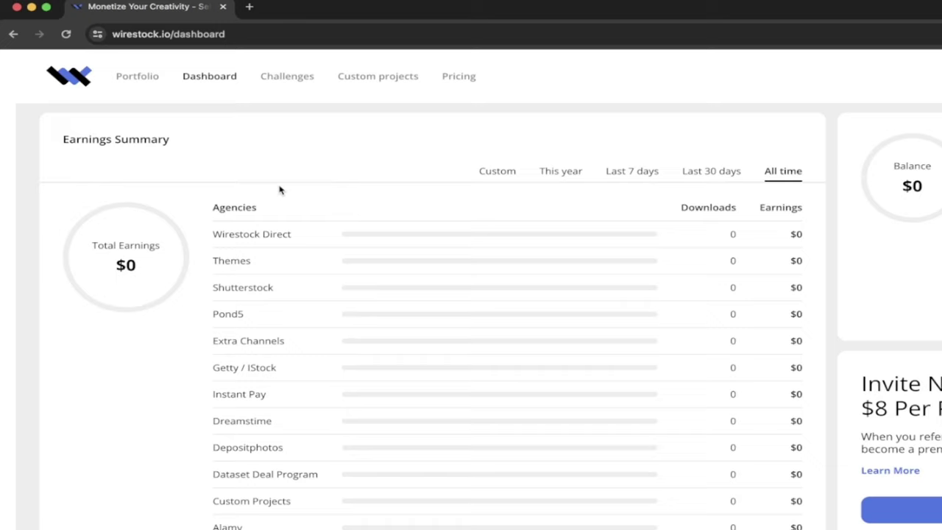
pyautogui.scroll(-1, 283, 190)
pyautogui.scroll(1, 291, 190)
pyautogui.scroll(-2, 279, 233)
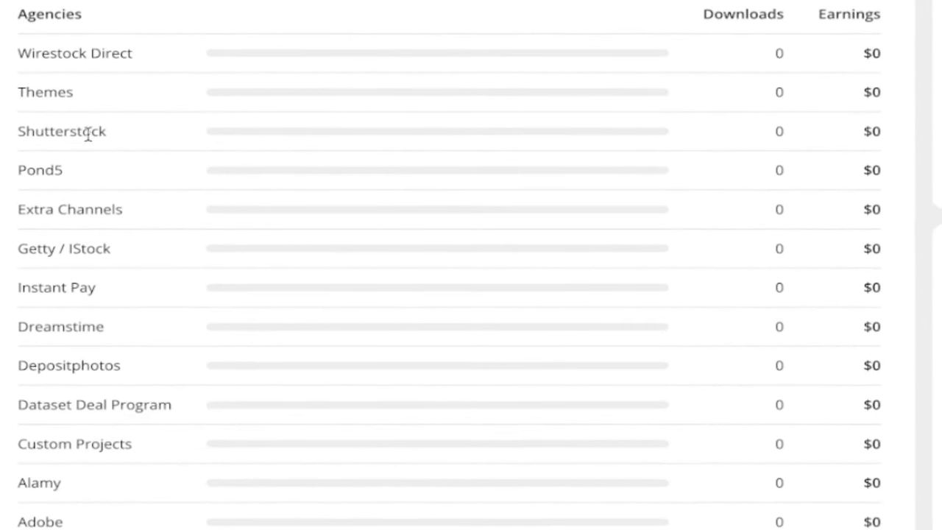
pyautogui.scroll(-1, 124, 211)
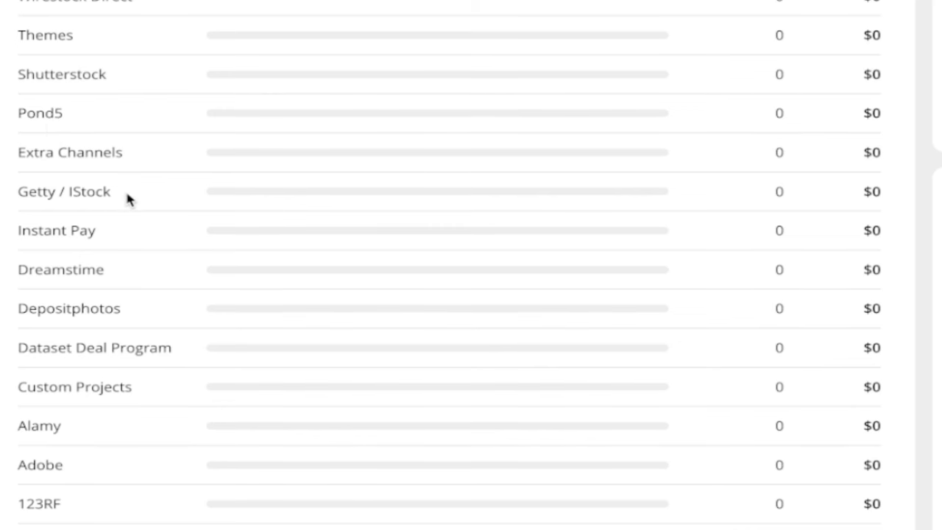
pyautogui.scroll(-2, 140, 347)
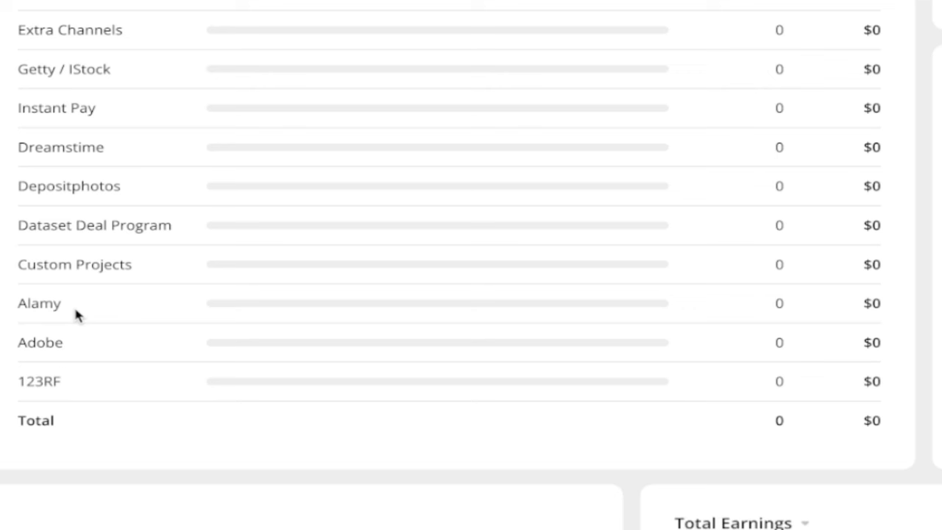
pyautogui.moveTo(69, 349); pyautogui.dragTo(4, 345)
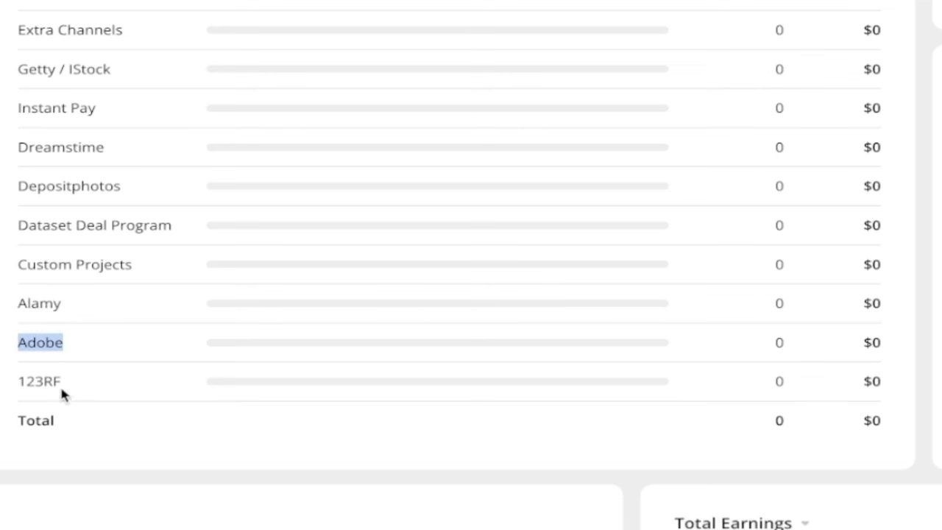
pyautogui.scroll(2, 69, 387)
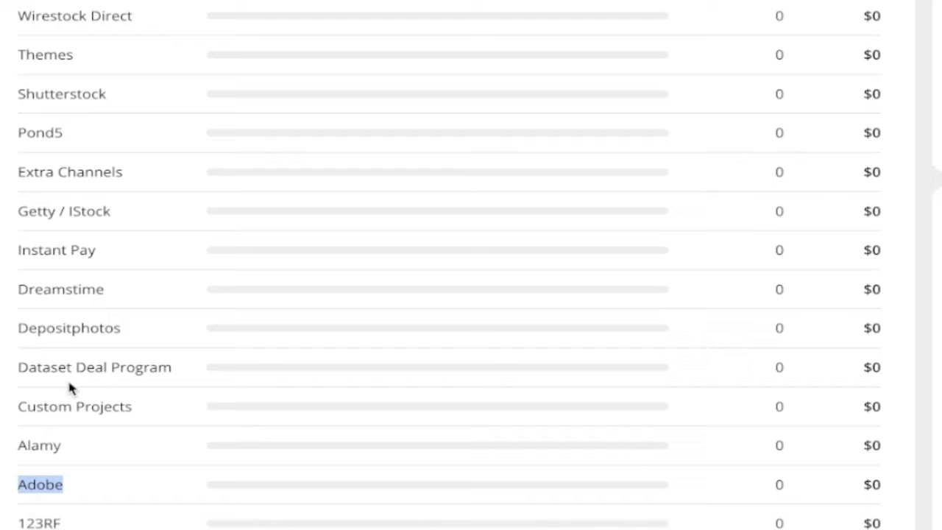
pyautogui.scroll(3, 100, 406)
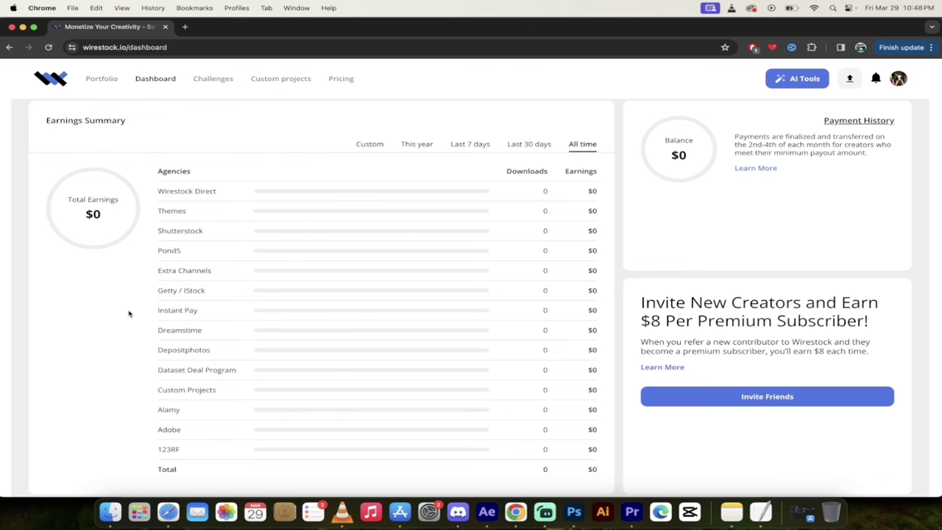
pyautogui.scroll(-2, 366, 238)
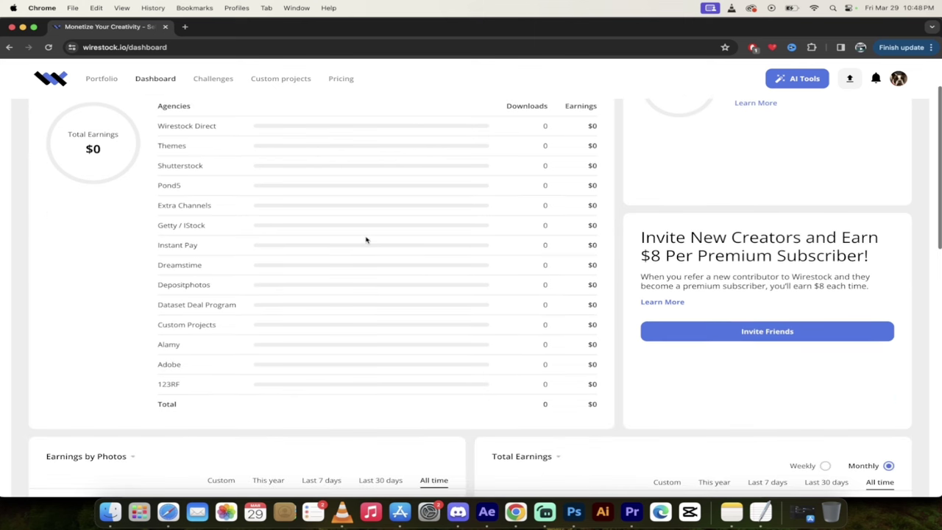
pyautogui.scroll(1, 366, 240)
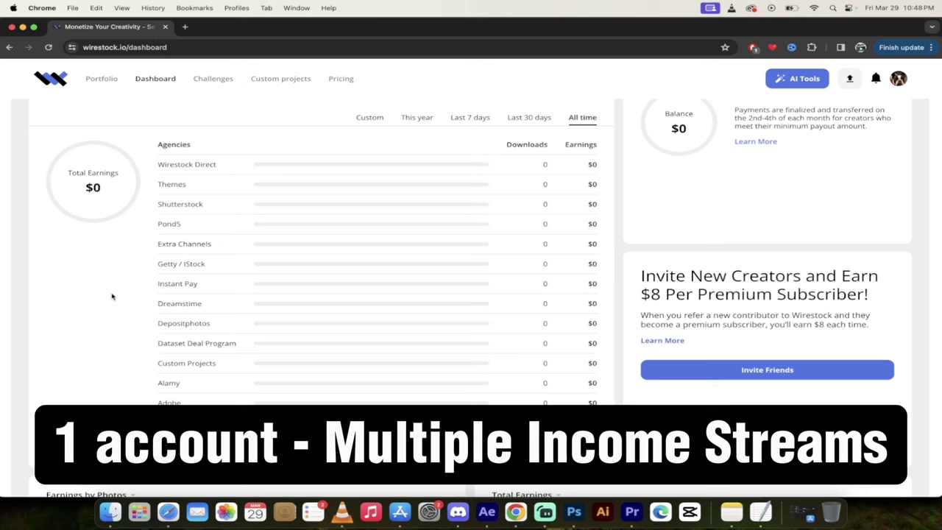
pyautogui.scroll(1, 95, 325)
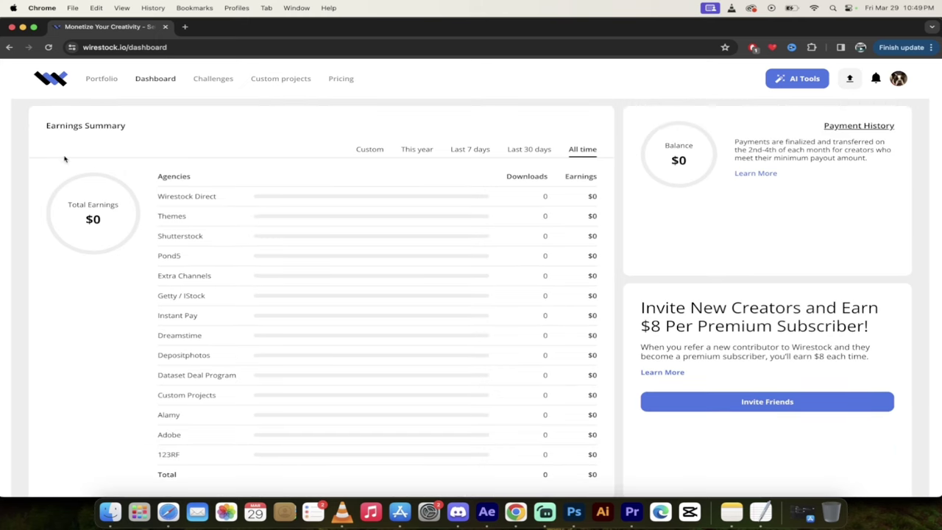
pyautogui.click(69, 83)
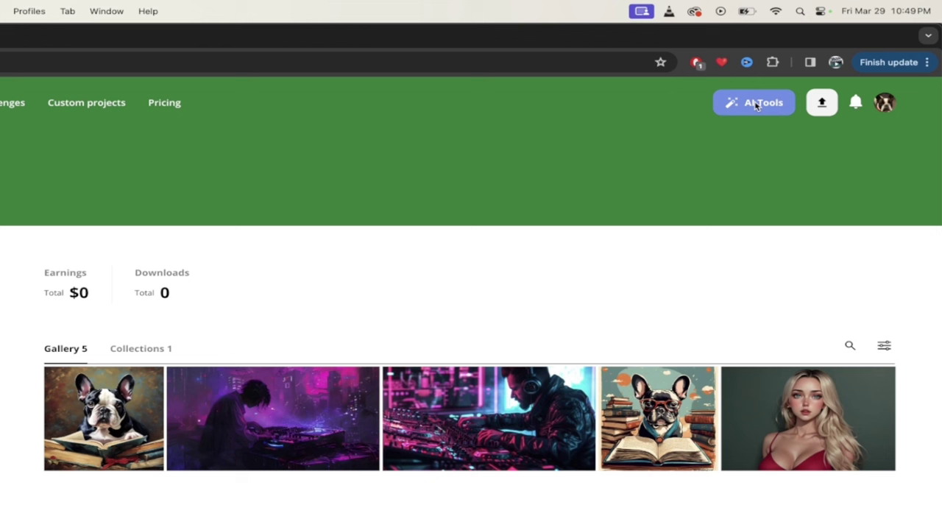
# Open the AI Image Generator from the AI tools and enter the prompt "bulldog reading a book"
pyautogui.click(749, 108)
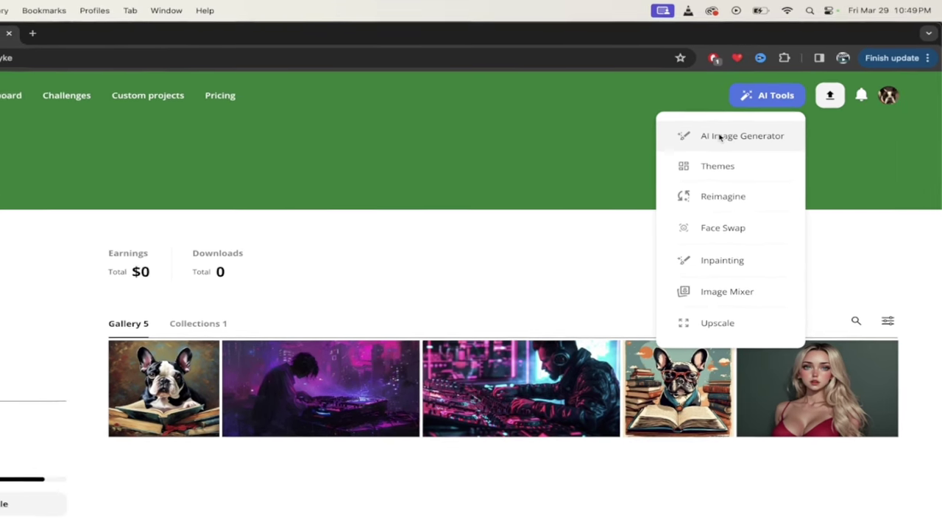
pyautogui.click(703, 147)
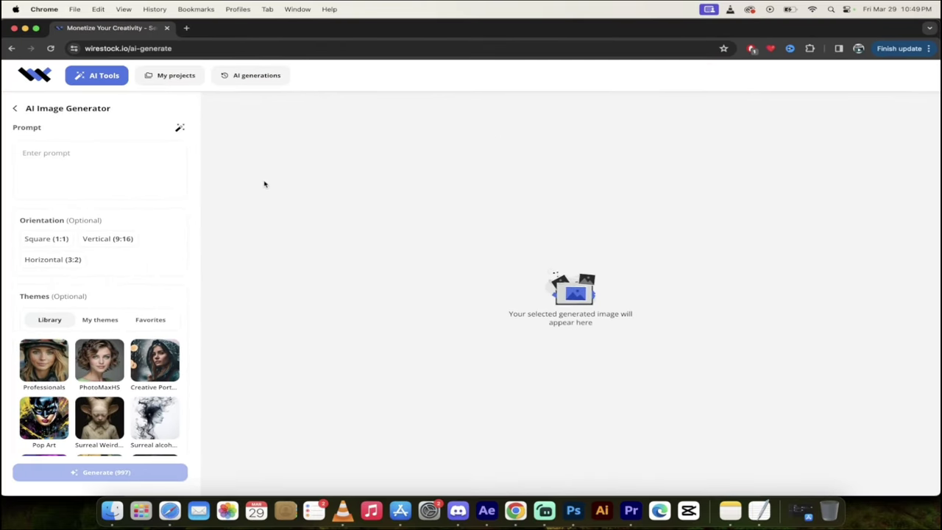
pyautogui.click(65, 160)
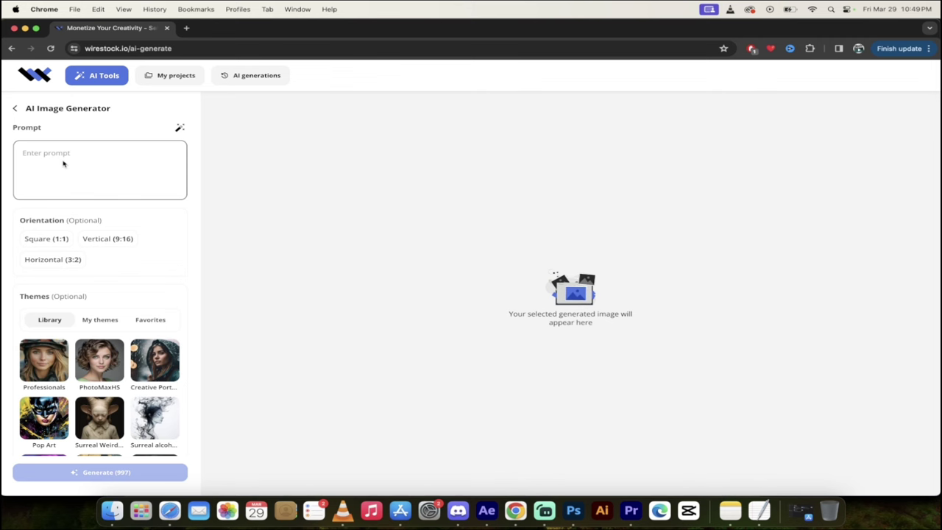
pyautogui.click(64, 164)
pyautogui.write('bulldog r')
pyautogui.write('eading a')
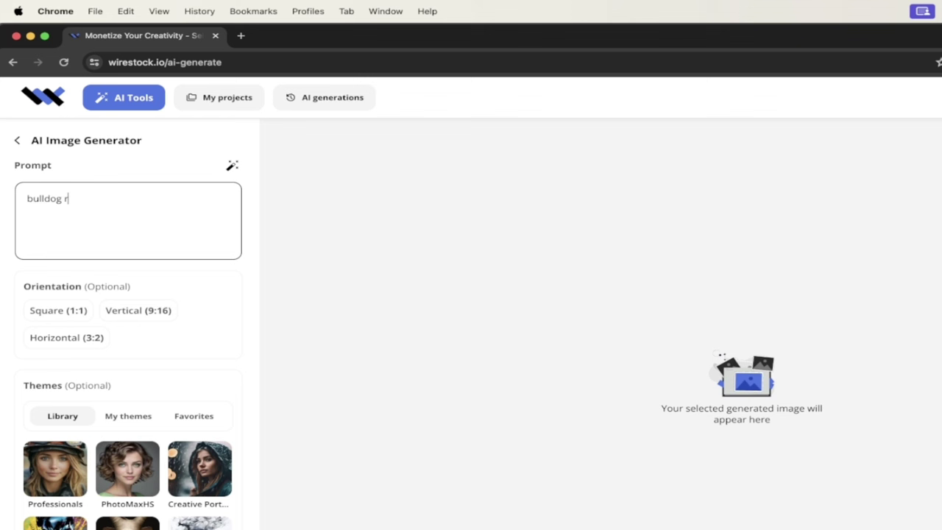
pyautogui.write(' book')
# Set the image orientation to Square (1:1)
pyautogui.scroll(-1, 1, 337)
pyautogui.scroll(1, 1, 337)
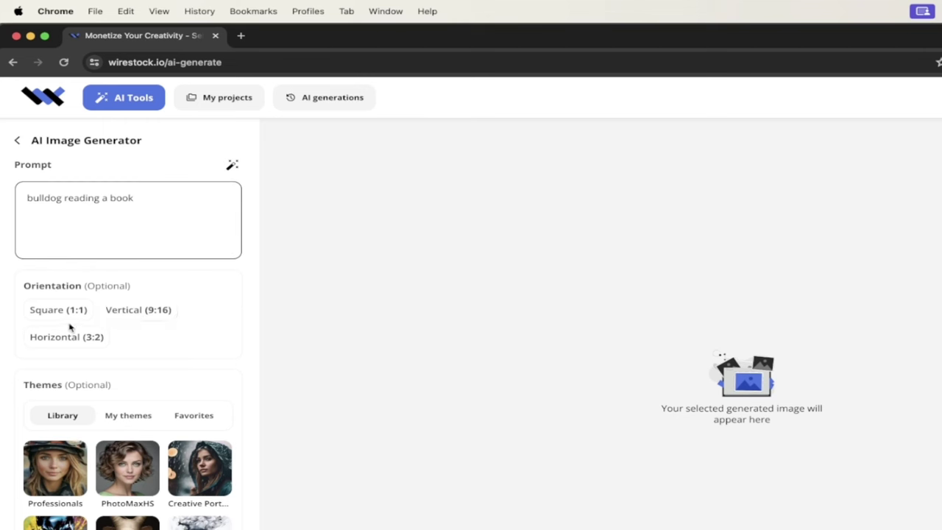
pyautogui.scroll(-1, 169, 327)
pyautogui.click(59, 272)
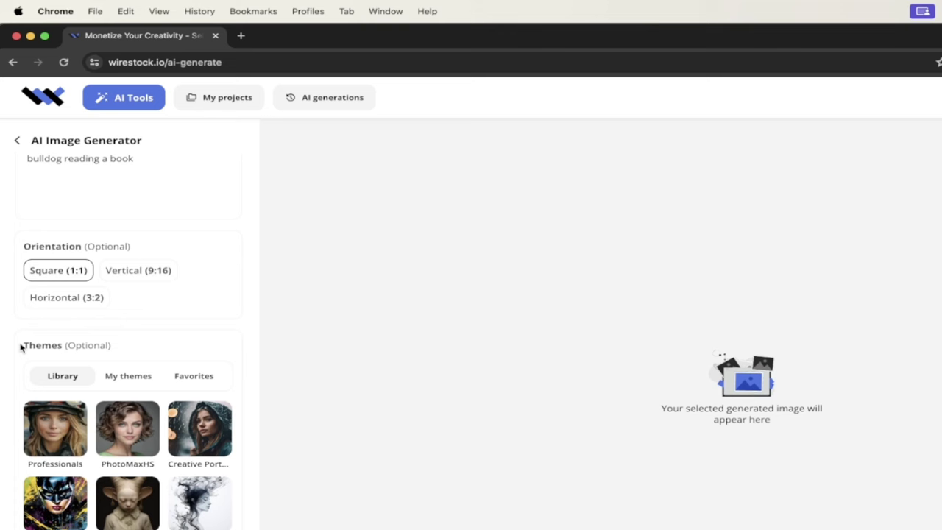
# Open the full theme library and browse the available themes from Professionals through Space
pyautogui.scroll(-3, 4, 405)
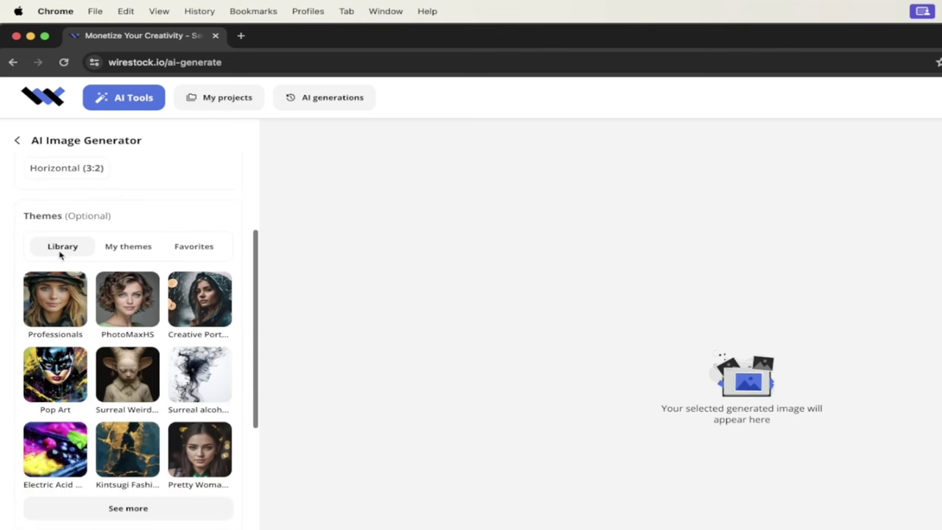
pyautogui.click(147, 510)
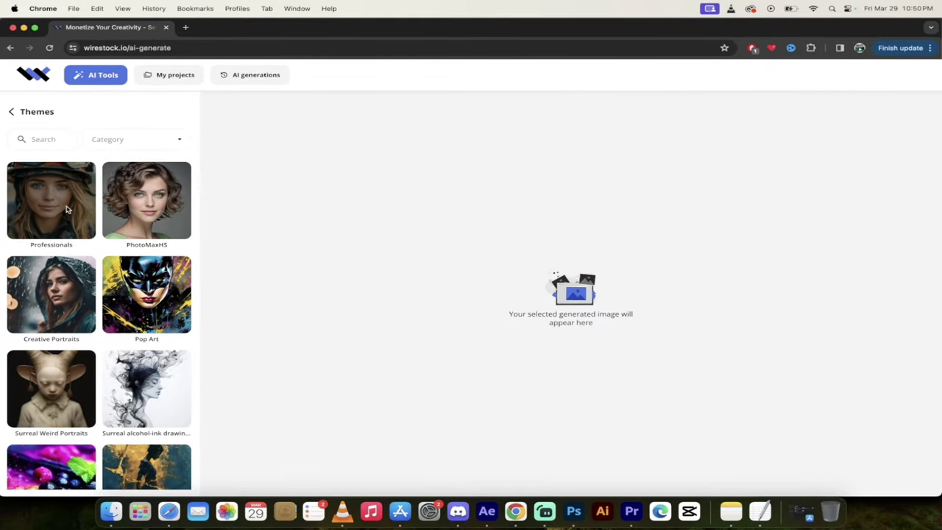
pyautogui.scroll(-4, 151, 243)
pyautogui.scroll(2, 150, 232)
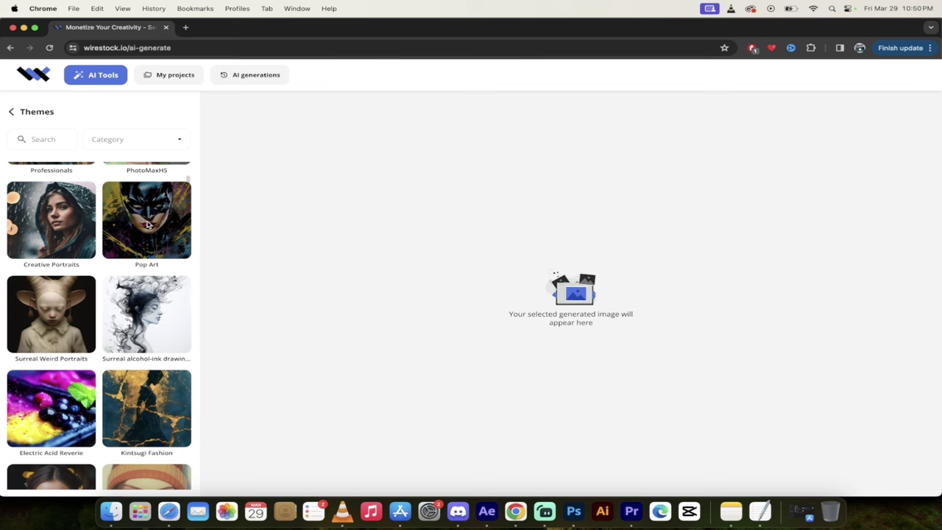
pyautogui.scroll(-10, 147, 224)
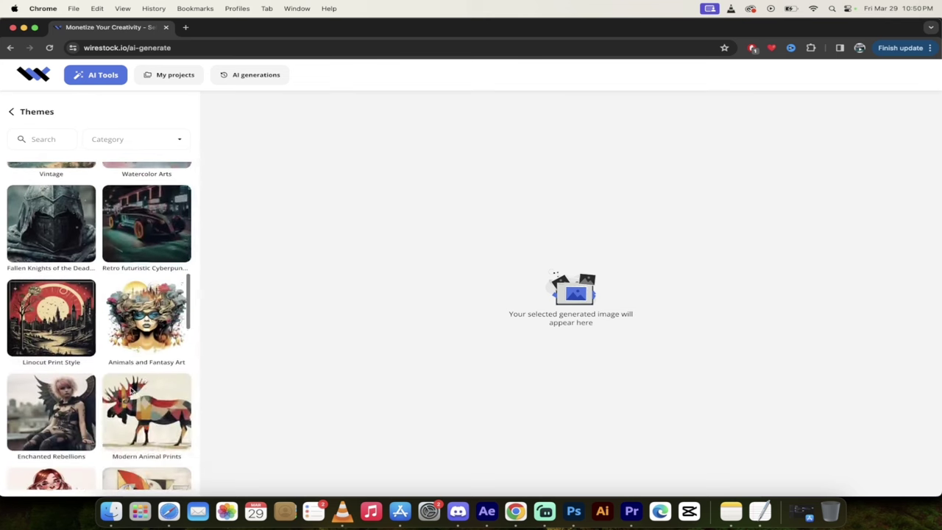
pyautogui.scroll(-6, 131, 391)
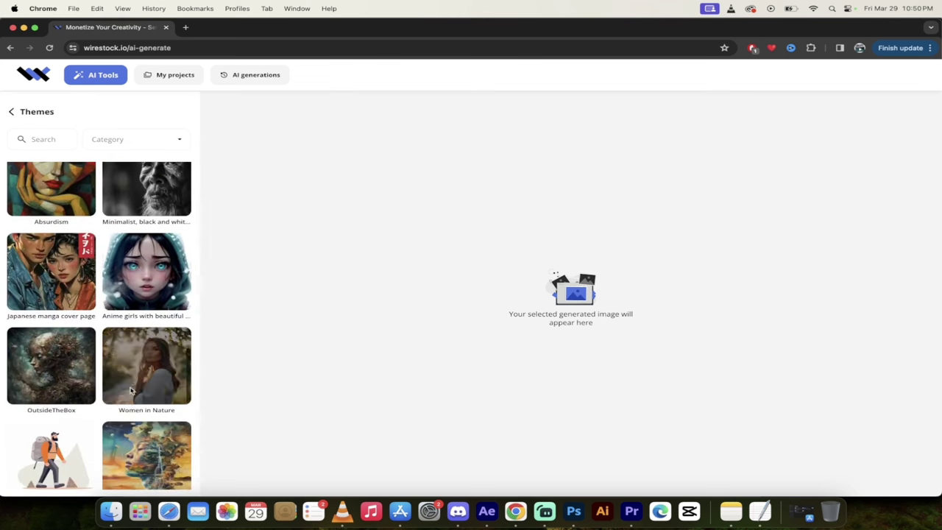
pyautogui.scroll(-4, 129, 353)
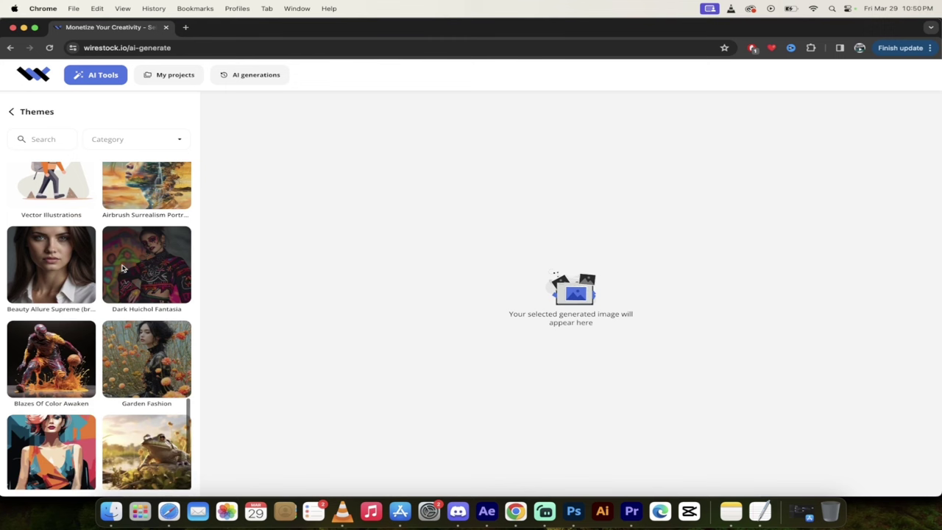
pyautogui.scroll(-4, 125, 269)
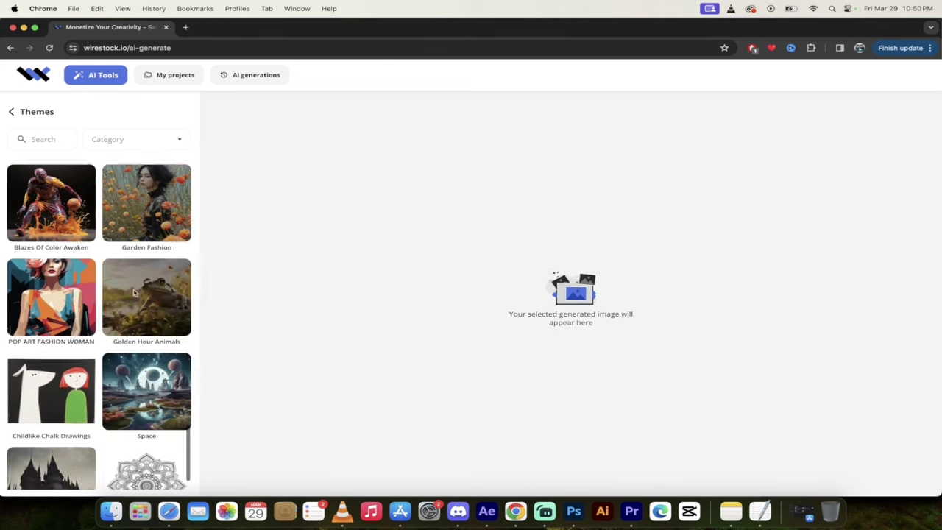
pyautogui.scroll(-15, 146, 279)
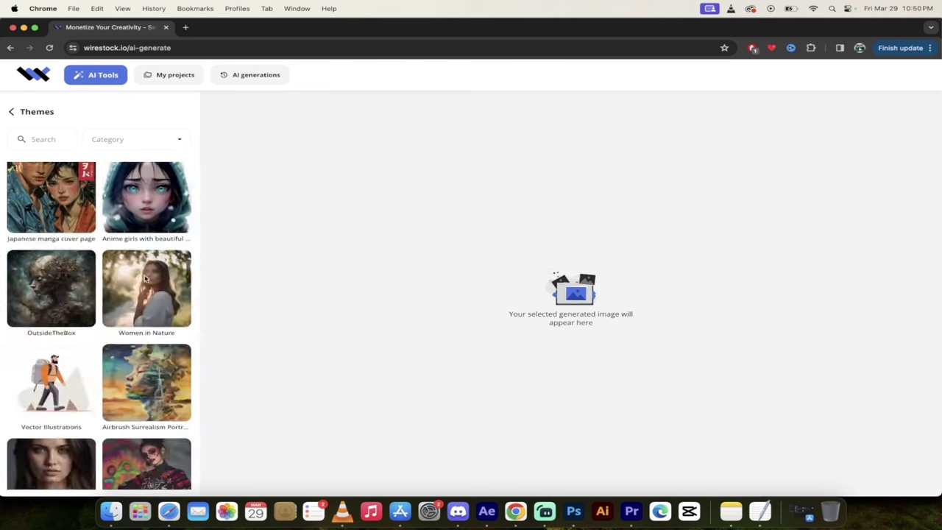
pyautogui.scroll(-1, 145, 278)
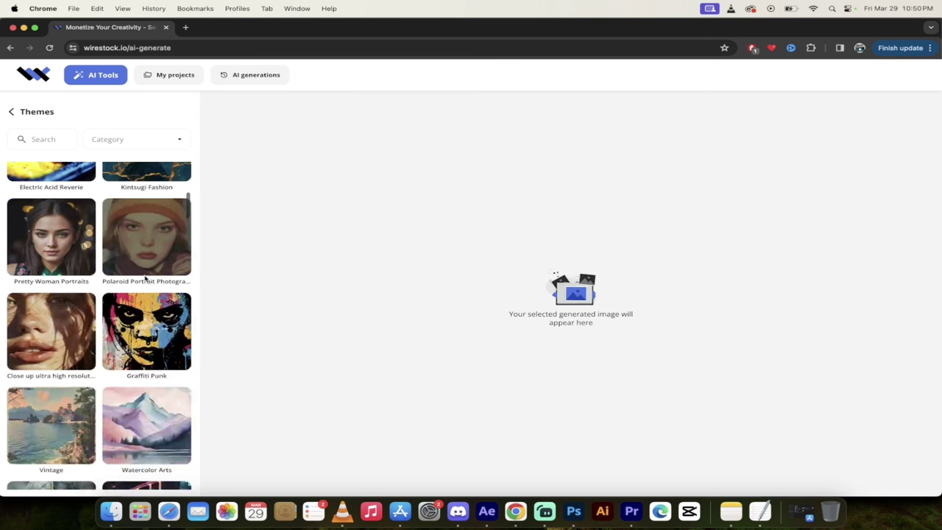
pyautogui.click(150, 326)
pyautogui.scroll(5, 147, 273)
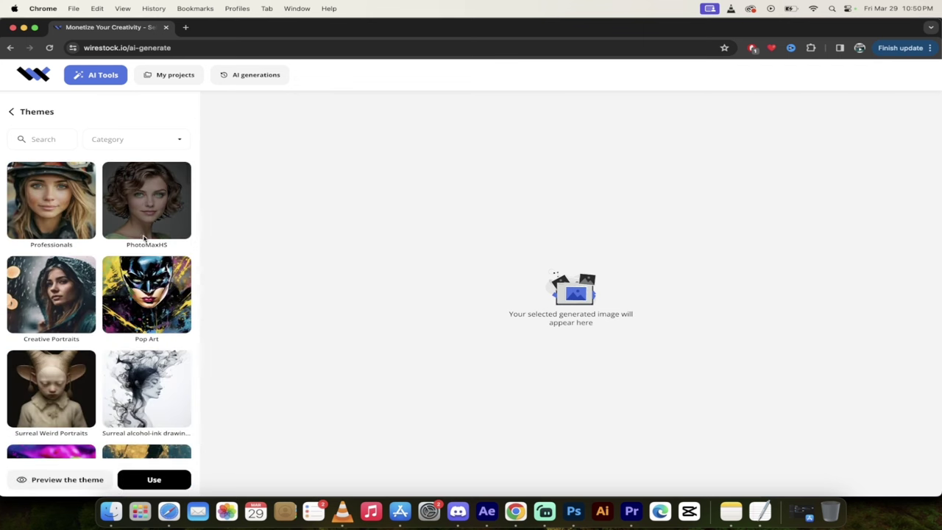
pyautogui.scroll(-5, 144, 238)
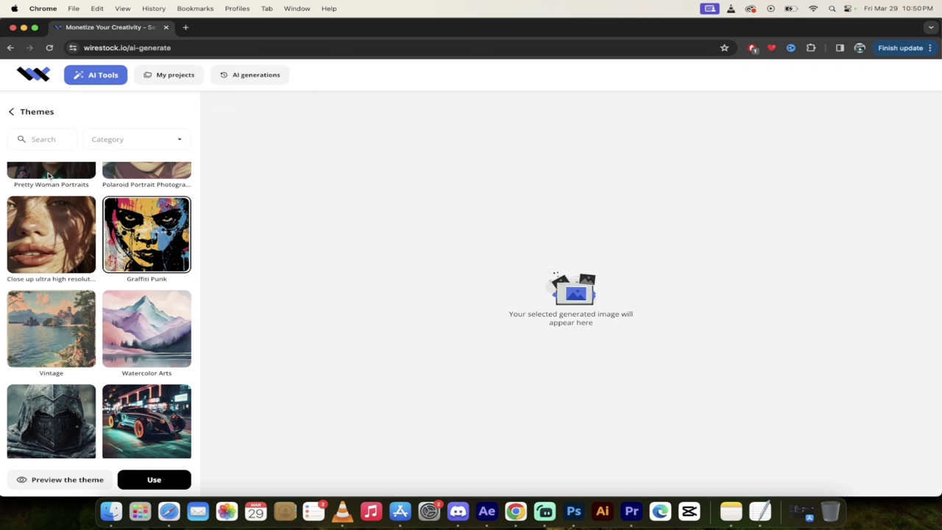
pyautogui.click(12, 111)
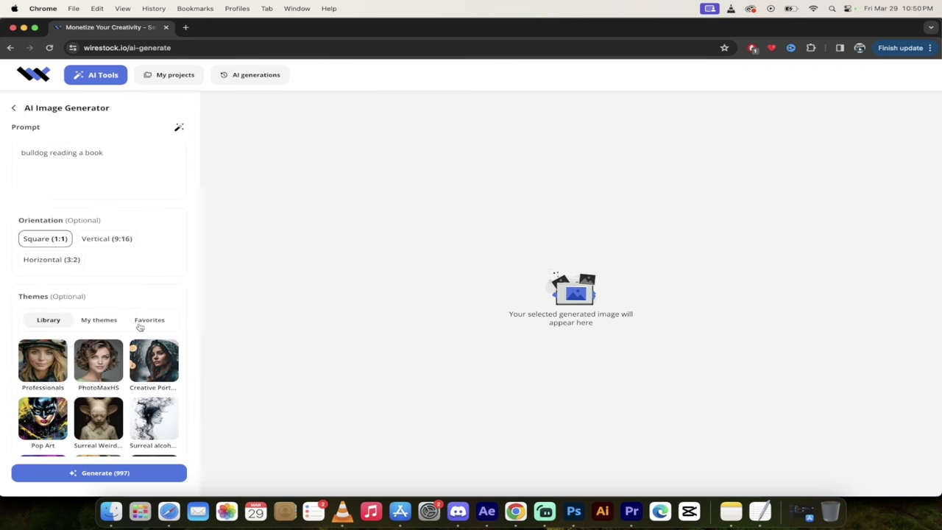
# Choose the Pop Art theme from the generator's theme library for the bulldog image
pyautogui.scroll(-2, 139, 331)
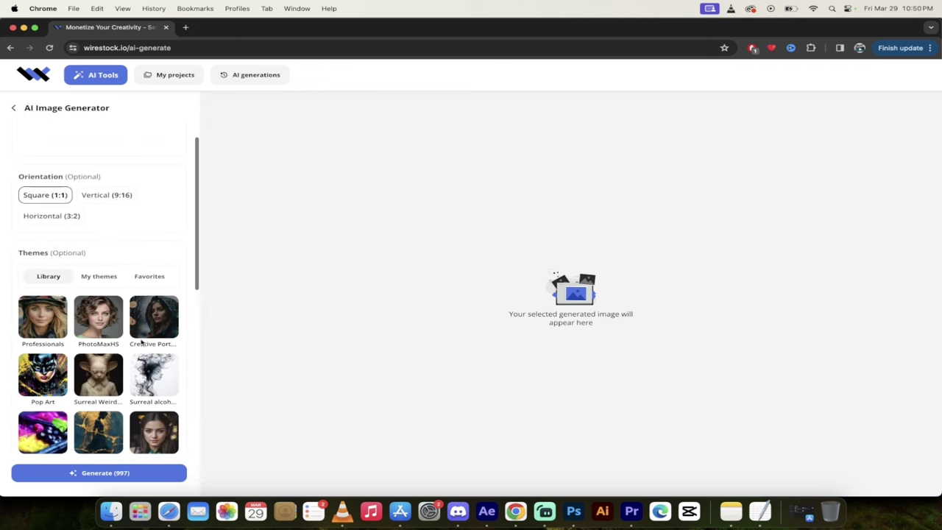
pyautogui.click(45, 372)
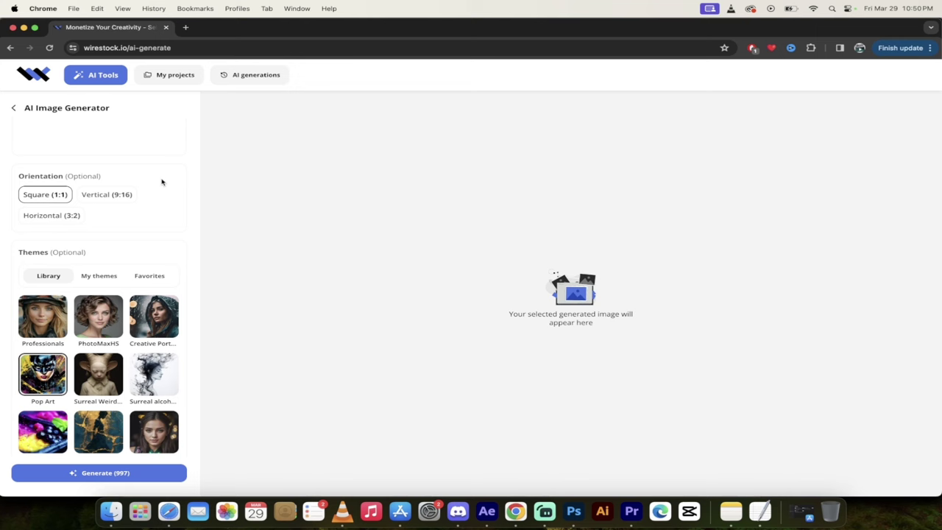
pyautogui.scroll(1, 162, 182)
# Look over the optional image styles, from Anime to Digital Art, and the image upload option
pyautogui.scroll(-6, 162, 182)
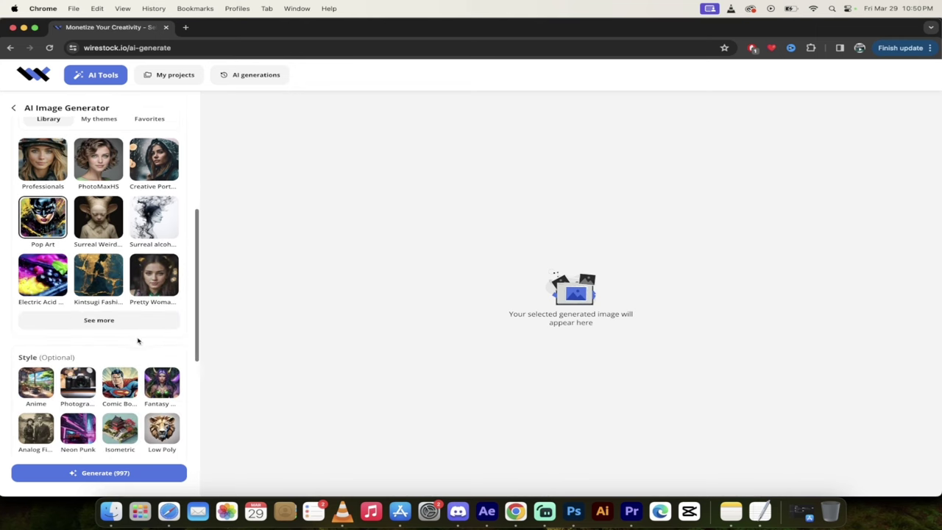
pyautogui.scroll(-2, 139, 338)
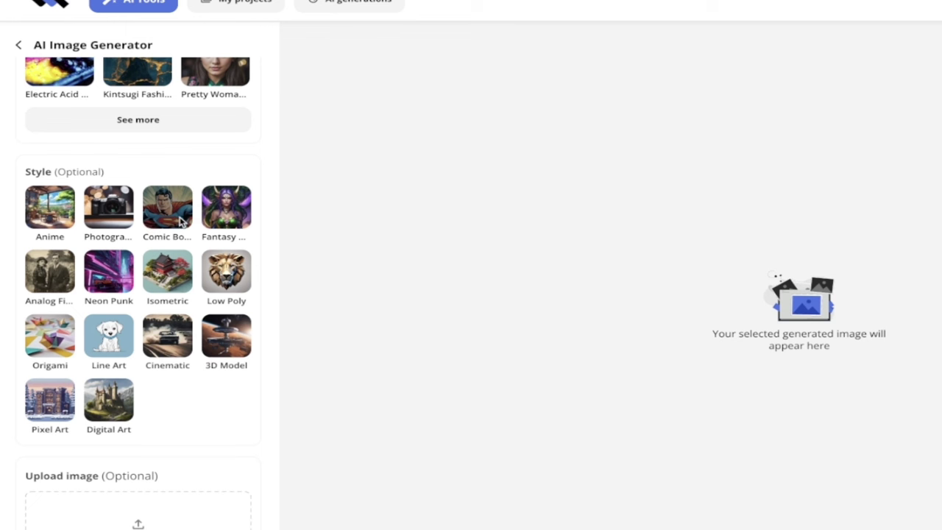
pyautogui.scroll(-2, 187, 346)
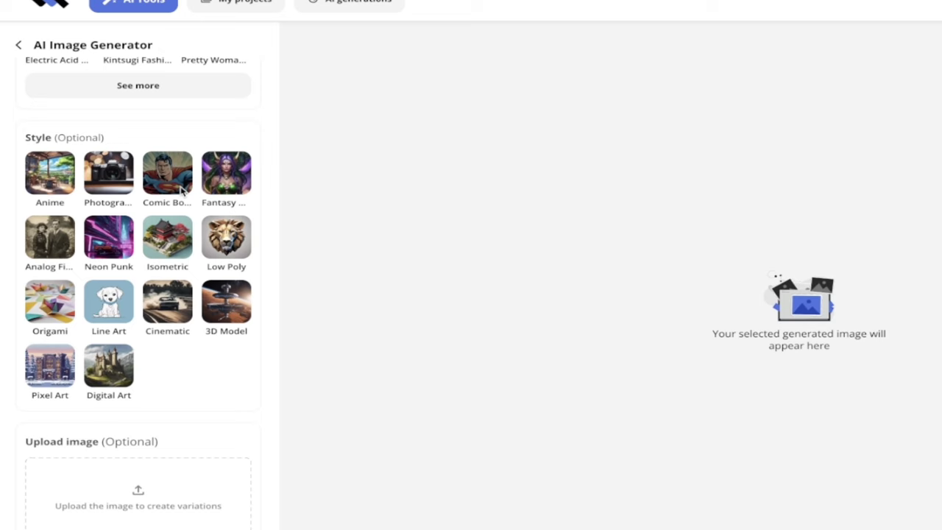
pyautogui.scroll(10, 182, 190)
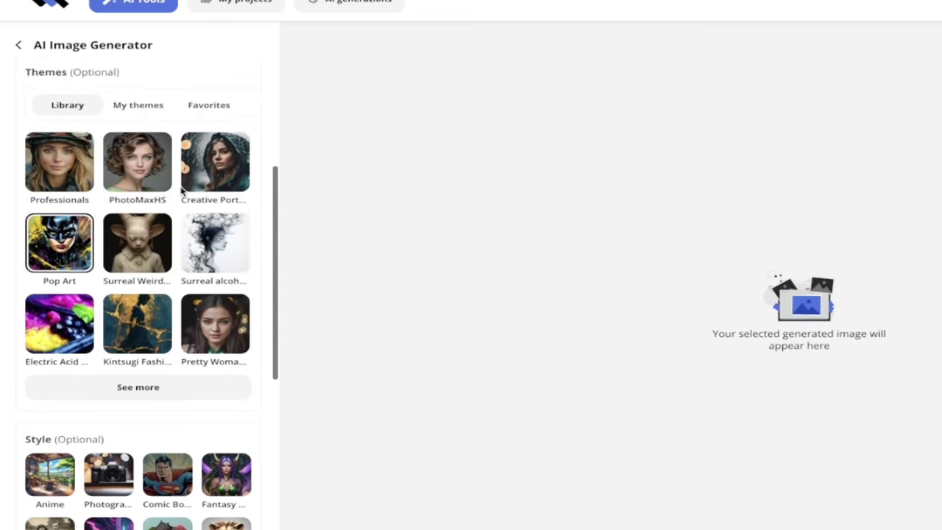
pyautogui.scroll(2, 174, 193)
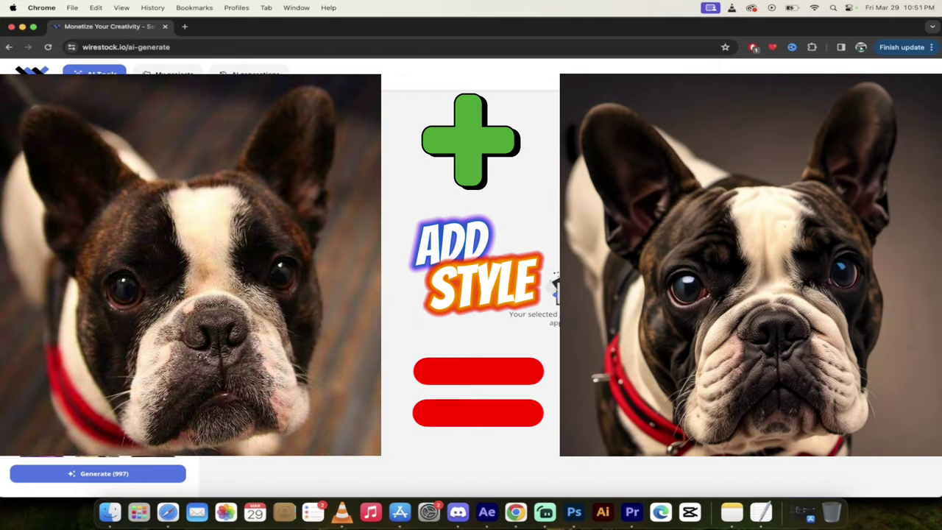
pyautogui.scroll(-10, 147, 383)
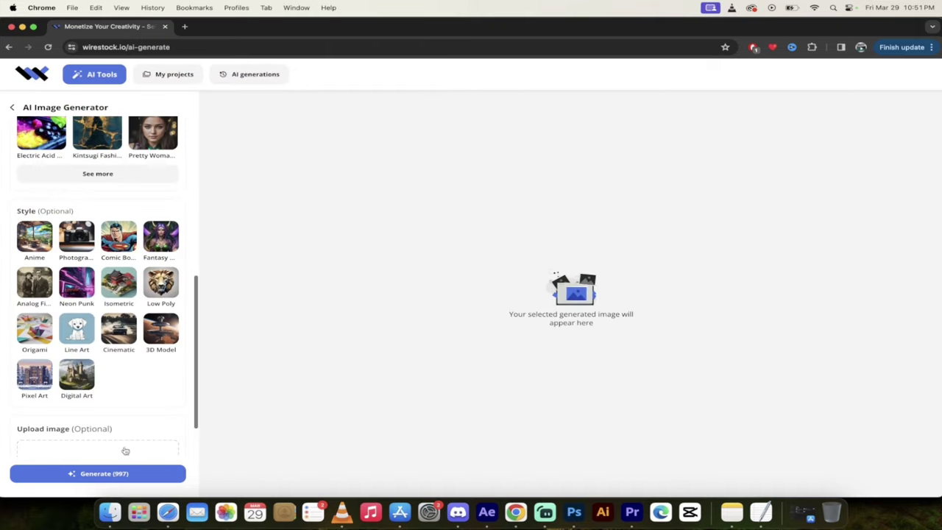
# Generate the bulldog images and view the second and third variations at full size
pyautogui.click(112, 473)
pyautogui.scroll(10, 130, 378)
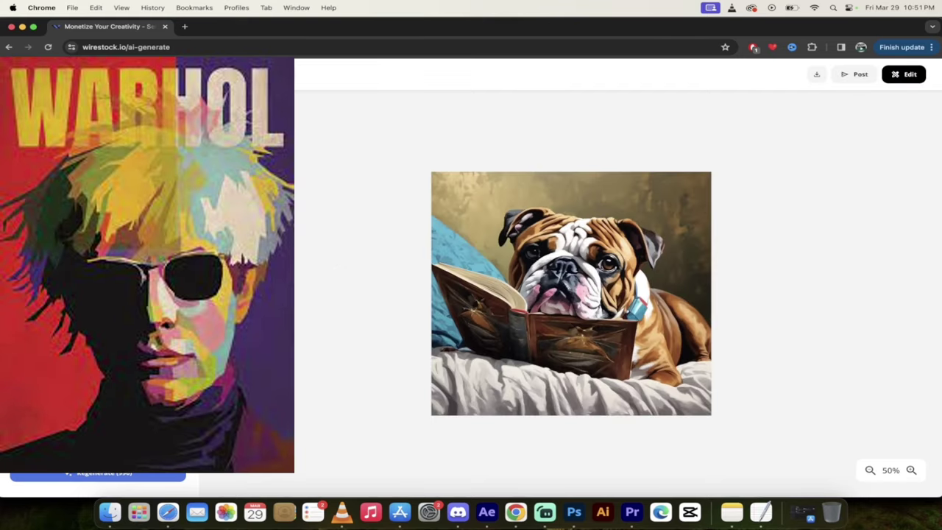
pyautogui.click(142, 244)
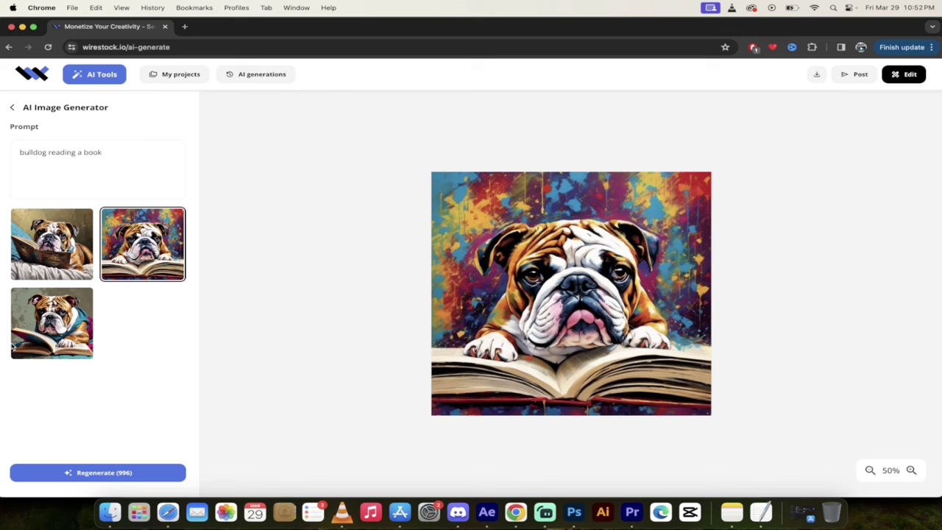
pyautogui.click(48, 330)
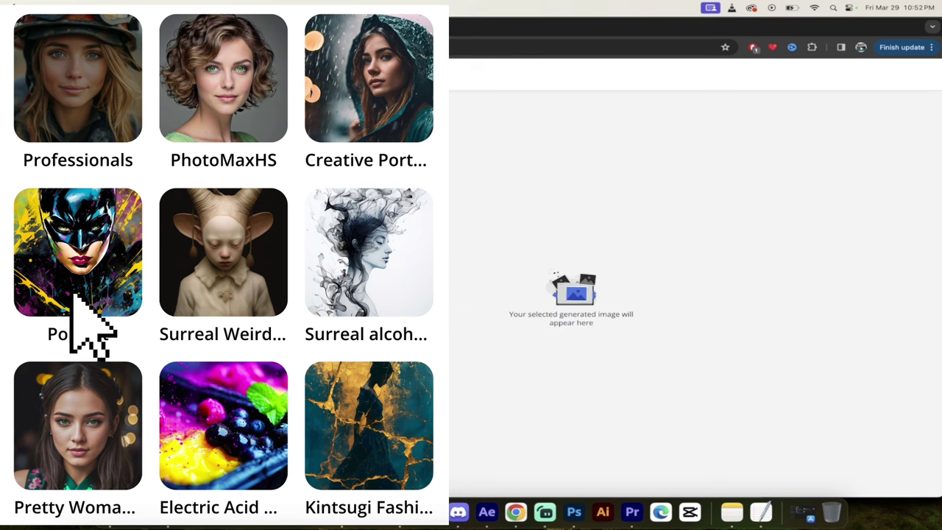
# Try to add Kingston3.jpeg from the Desktop folder in Finder to the generator's image upload area
pyautogui.scroll(-5, 112, 285)
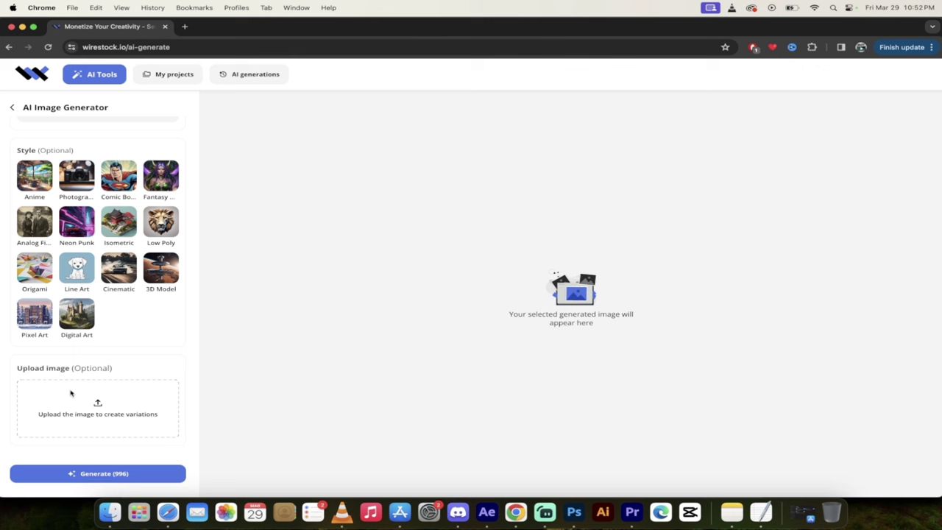
pyautogui.press('super+Tab')
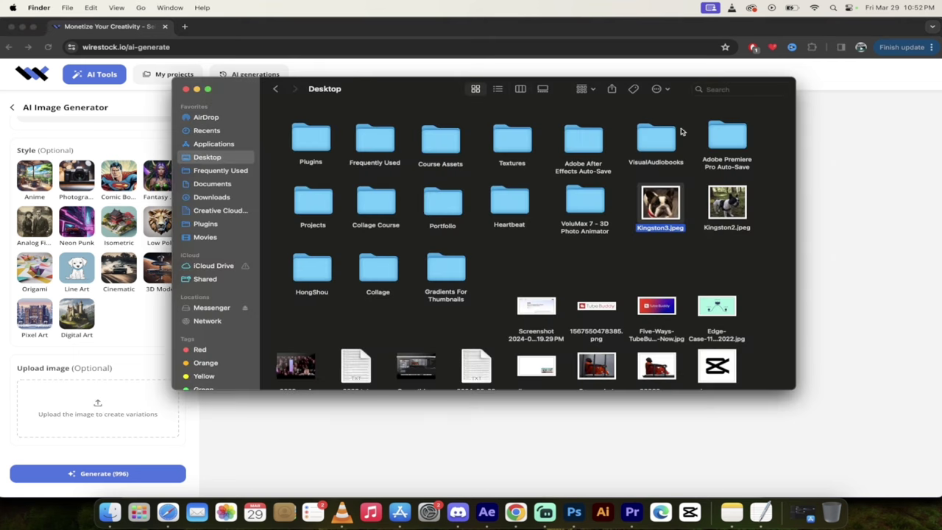
pyautogui.press('super+Tab')
pyautogui.moveTo(670, 201); pyautogui.dragTo(114, 402)
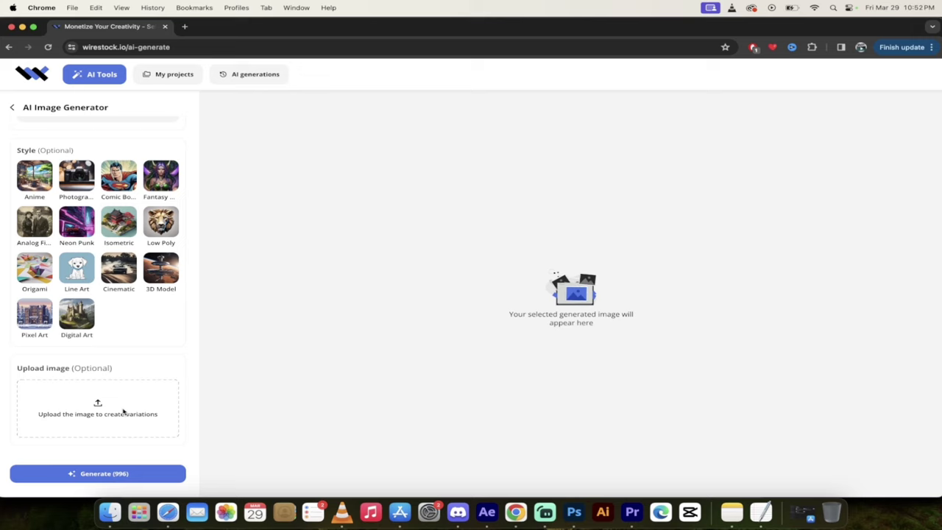
# Upload Kingston3.jpeg from the Desktop folder as the source image for creating variations
pyautogui.click(110, 405)
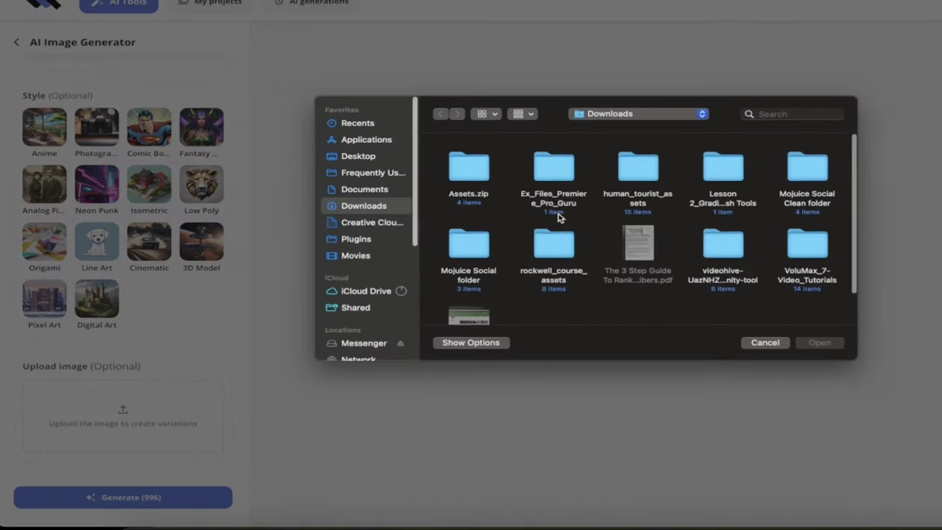
pyautogui.scroll(-2, 404, 247)
pyautogui.click(361, 157)
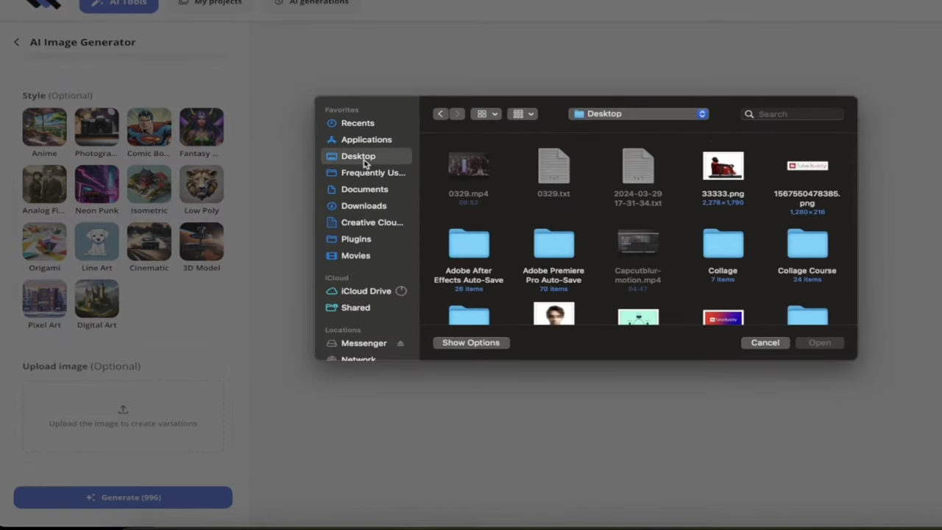
pyautogui.scroll(-3, 620, 247)
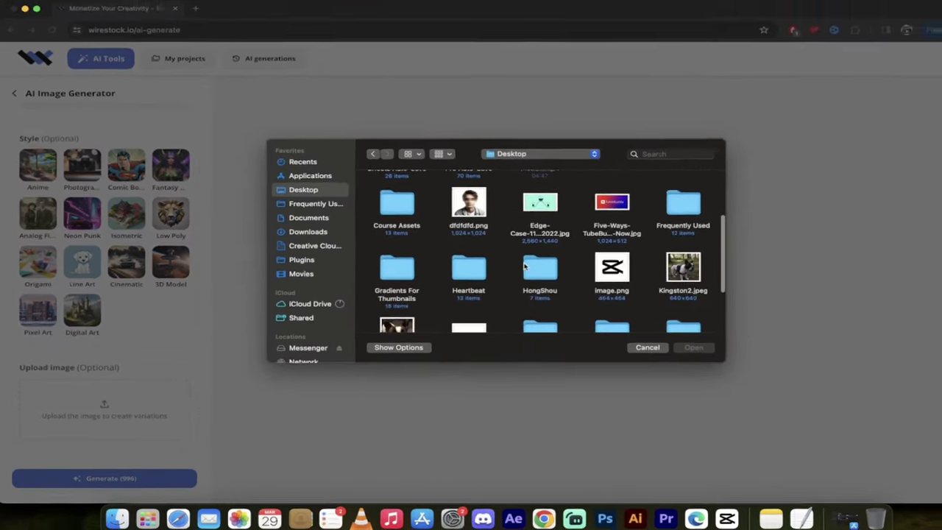
pyautogui.scroll(-2, 525, 267)
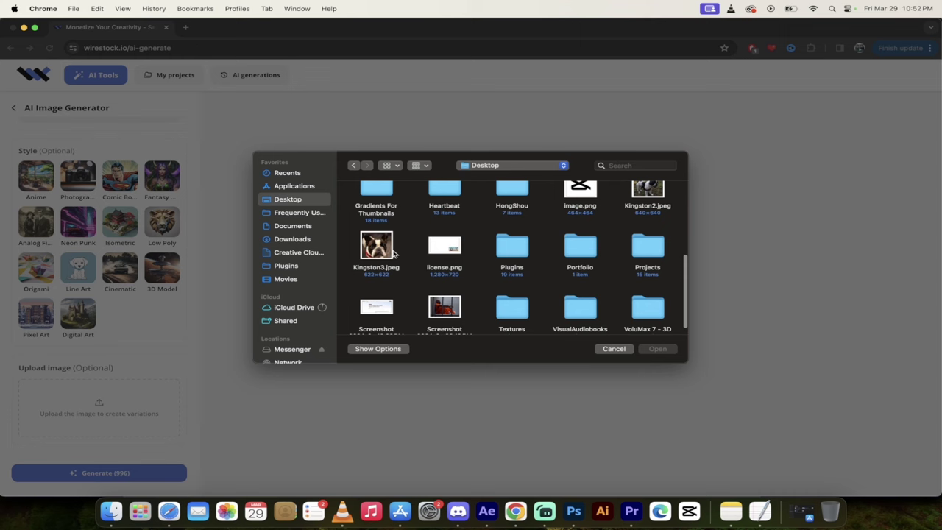
pyautogui.click(376, 248)
pyautogui.click(657, 349)
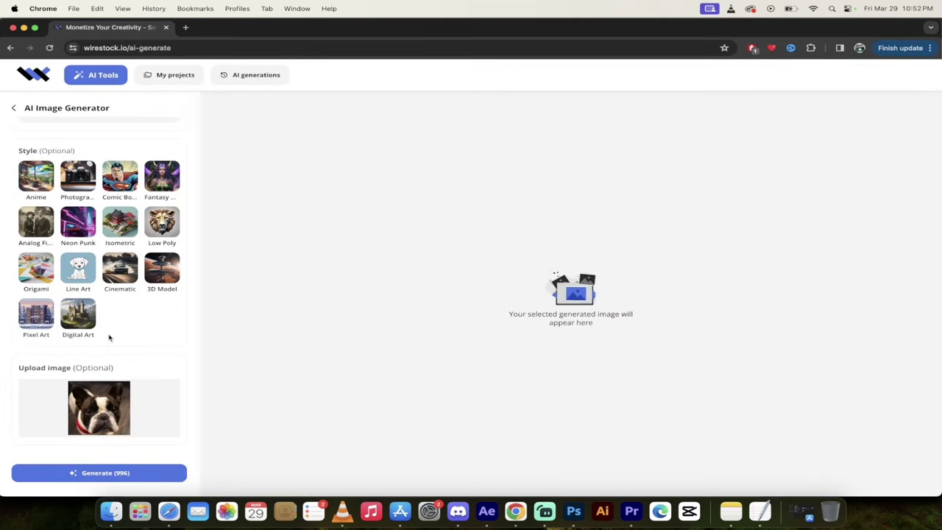
# Choose the Comic Book style and replace the Pop Art theme with Graffiti Punk from the full theme library
pyautogui.scroll(3, 109, 337)
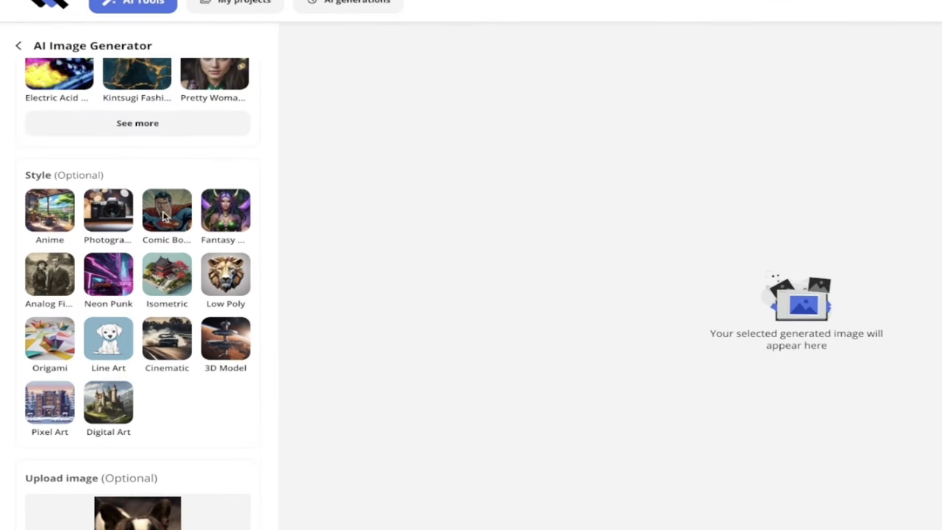
pyautogui.click(169, 211)
pyautogui.scroll(5, 218, 172)
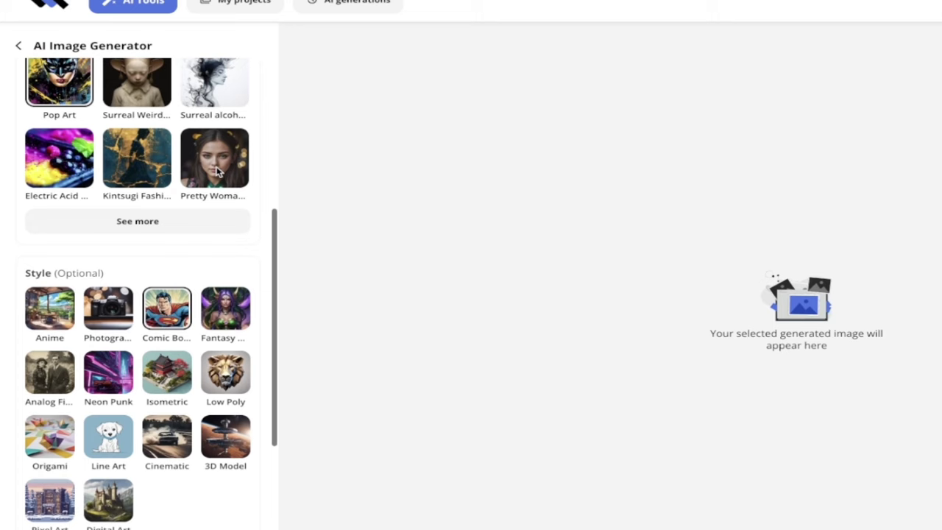
pyautogui.scroll(2, 218, 173)
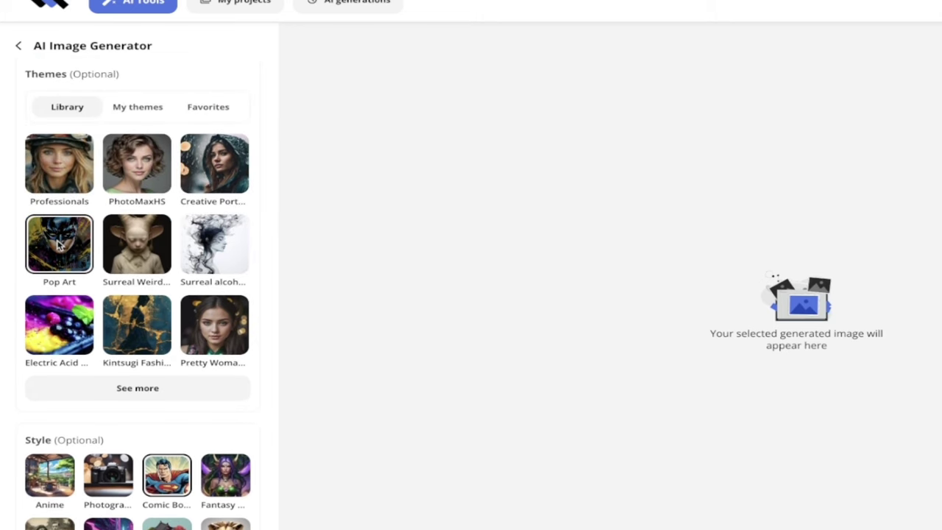
pyautogui.click(131, 388)
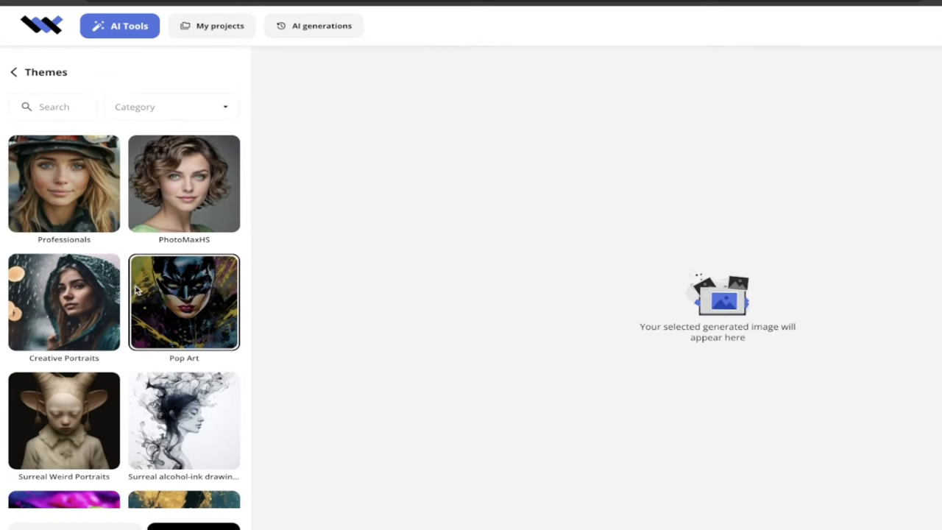
pyautogui.scroll(-5, 136, 294)
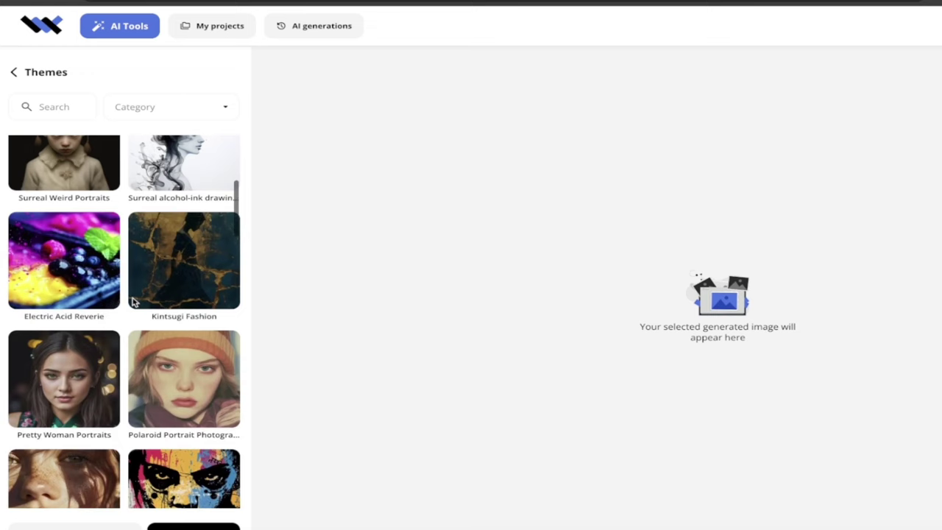
pyautogui.scroll(-3, 133, 301)
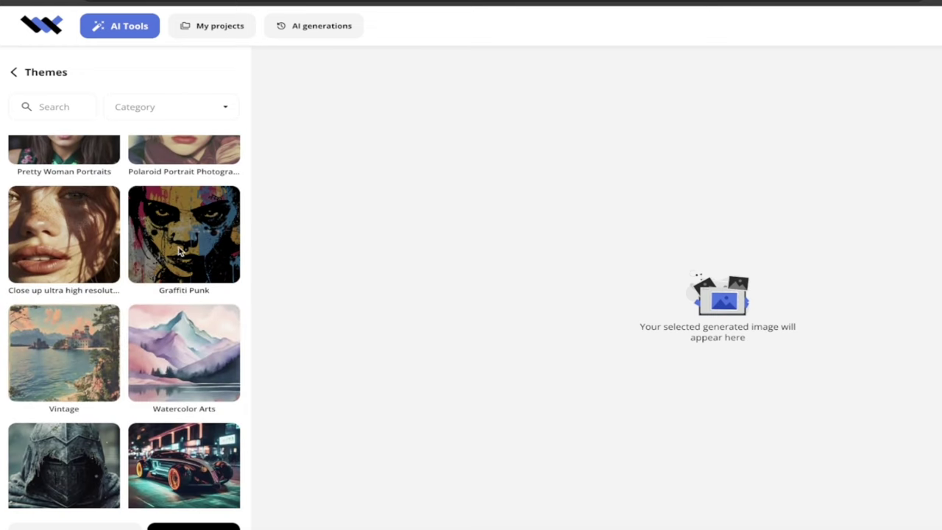
pyautogui.click(184, 247)
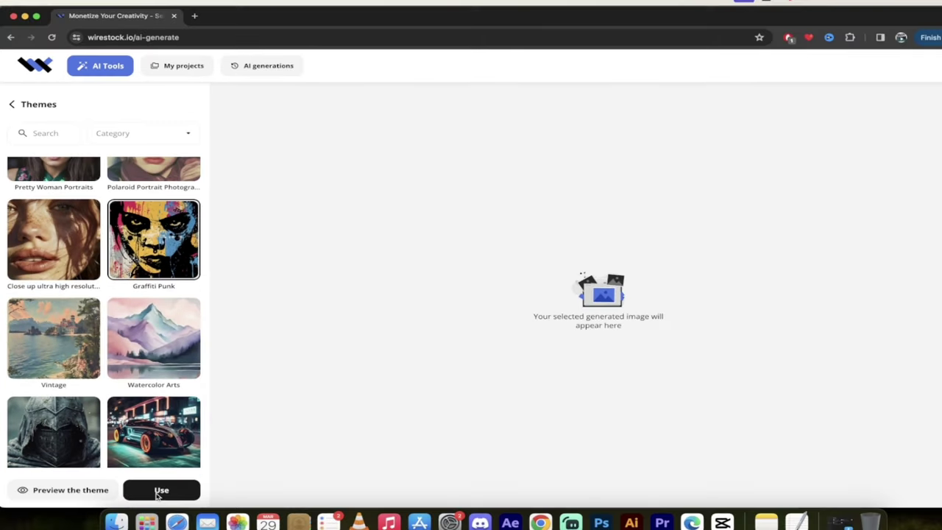
pyautogui.click(190, 526)
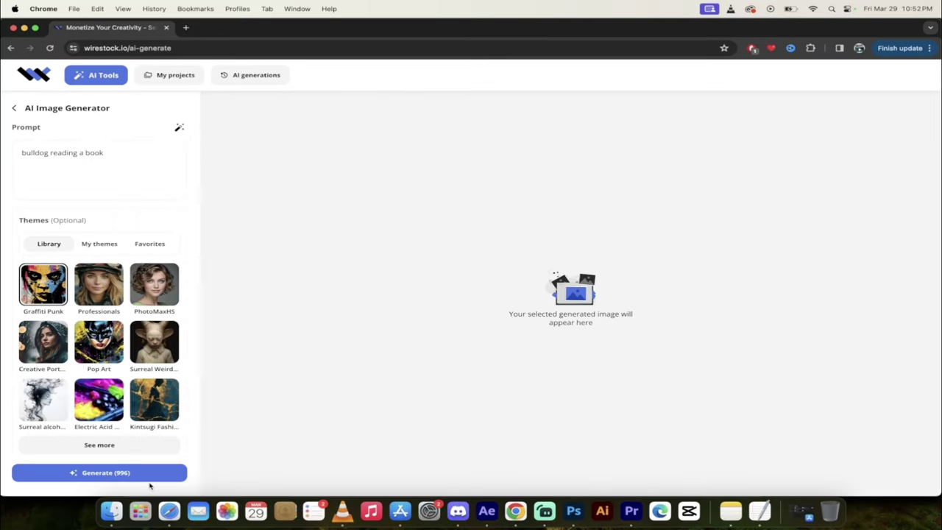
# Generate the bulldog variations with the Comic Book style, then view the third one enlarged
pyautogui.scroll(-5, 130, 335)
pyautogui.click(120, 276)
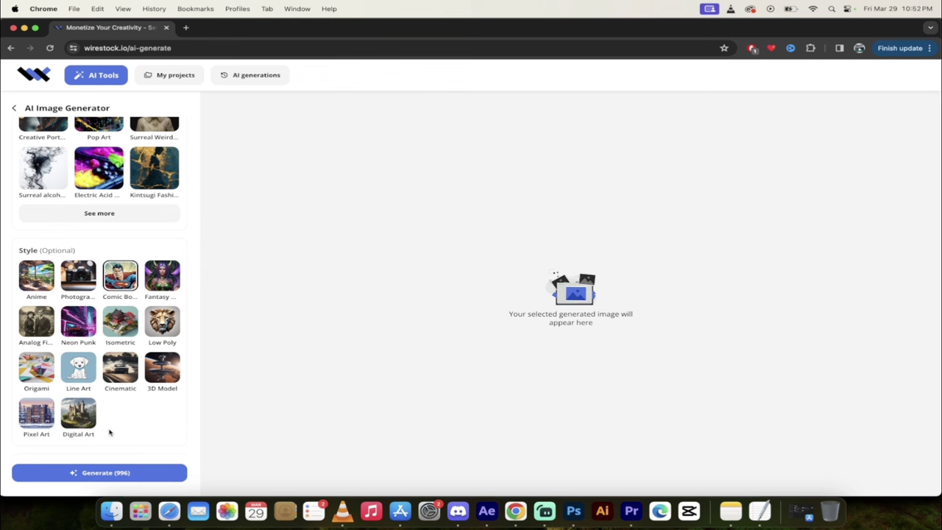
pyautogui.click(104, 474)
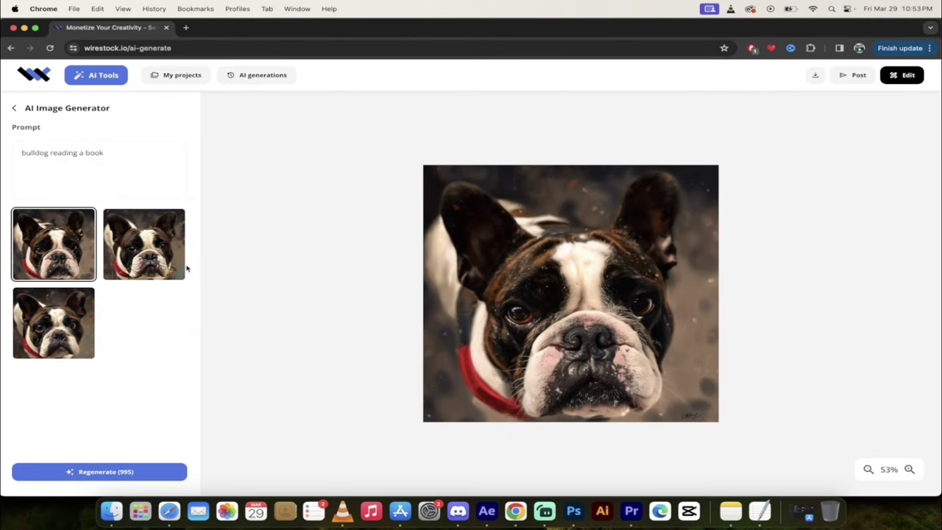
pyautogui.click(42, 322)
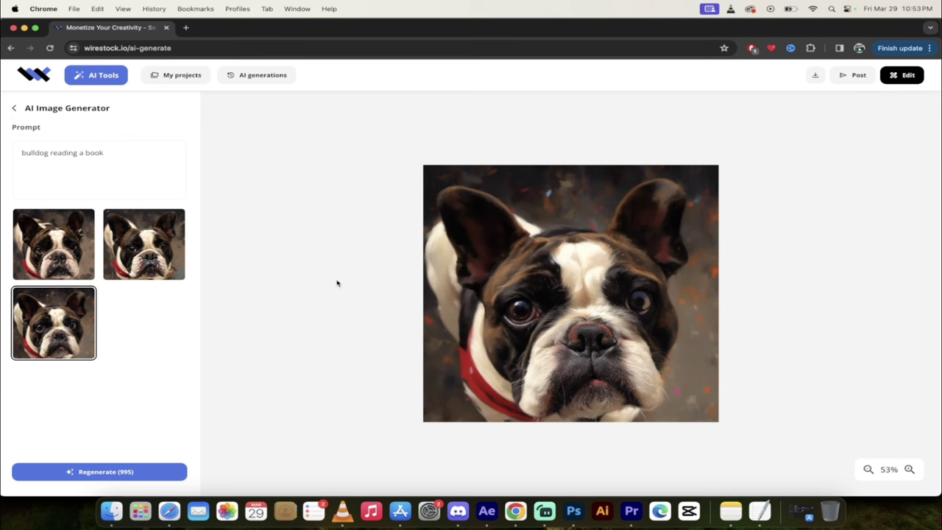
pyautogui.scroll(3, 565, 284)
pyautogui.scroll(-2, 564, 283)
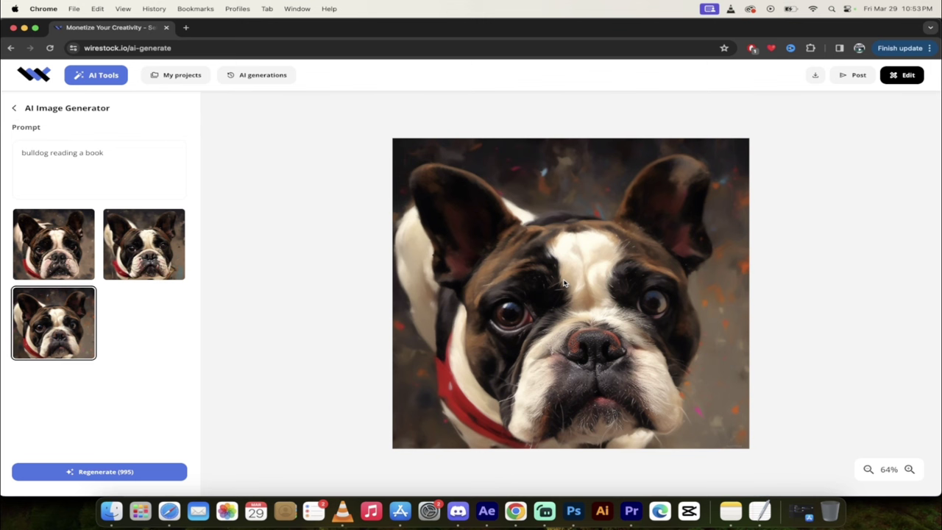
pyautogui.scroll(1, 565, 284)
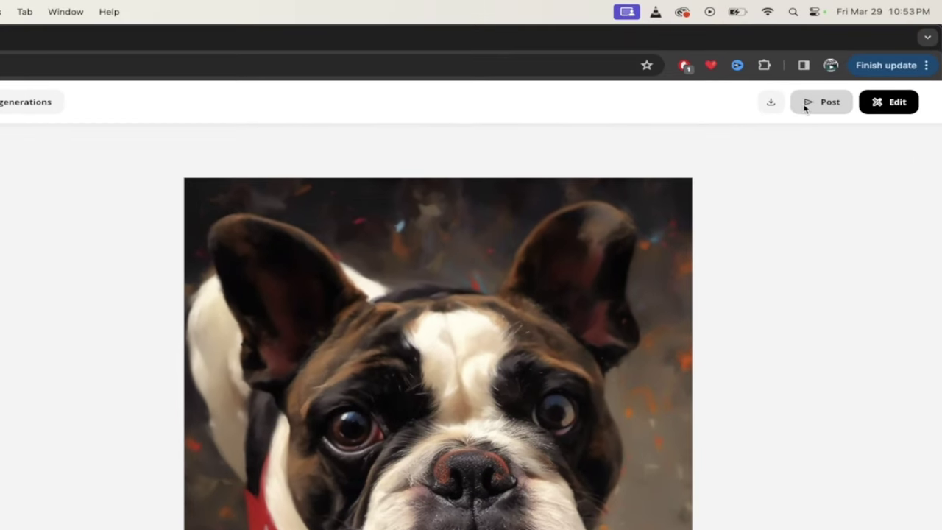
# Open the posting options for the third bulldog image and review the available challenges and the note on selling prompts
pyautogui.click(805, 107)
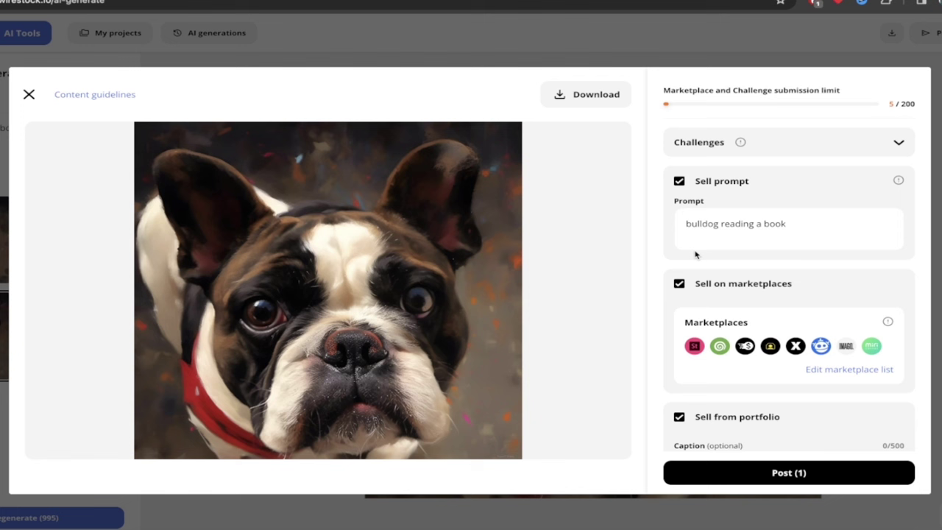
pyautogui.moveTo(741, 147)
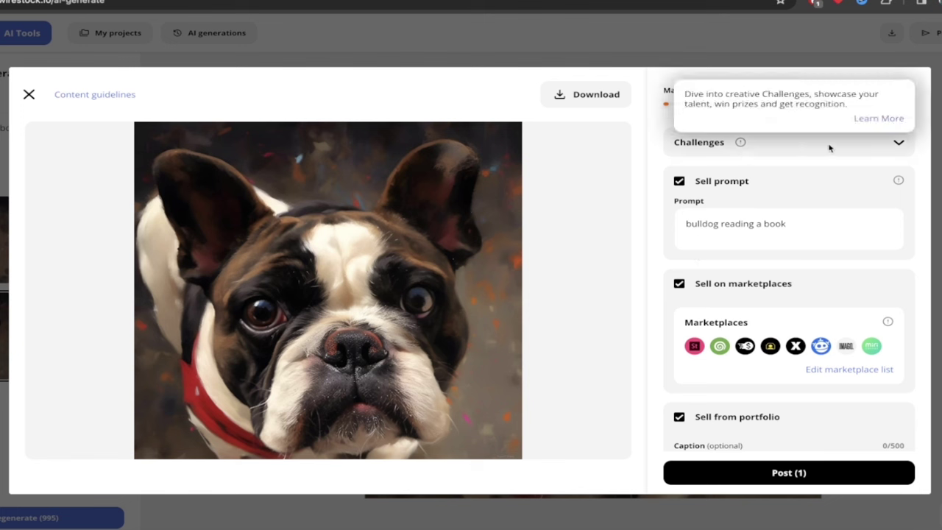
pyautogui.click(899, 144)
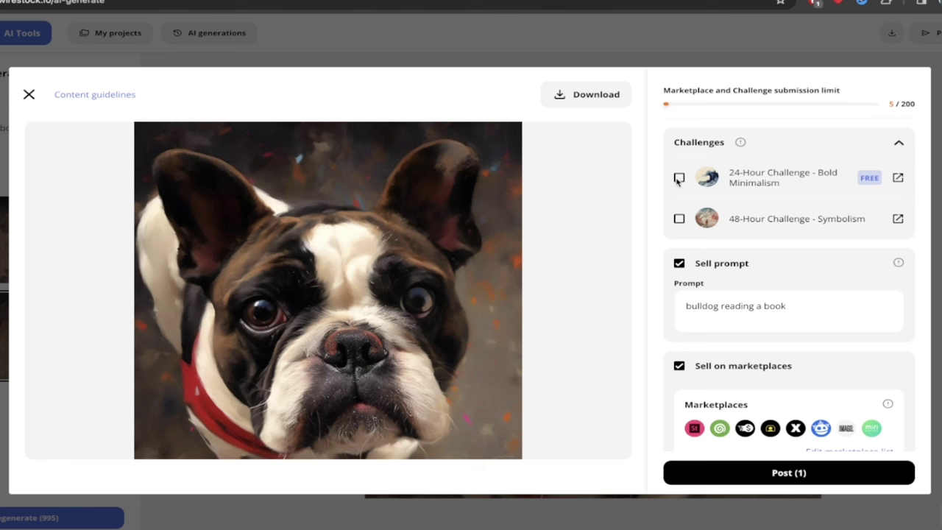
pyautogui.click(899, 143)
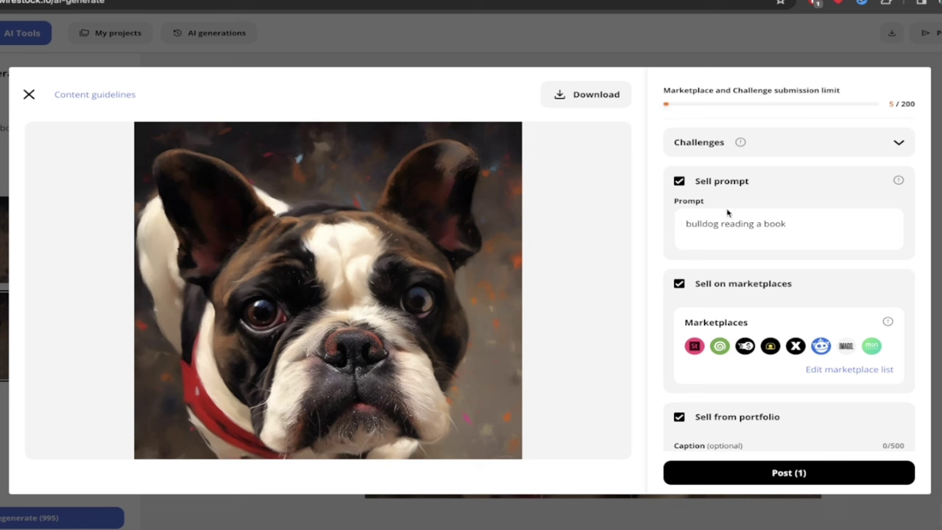
pyautogui.moveTo(897, 183)
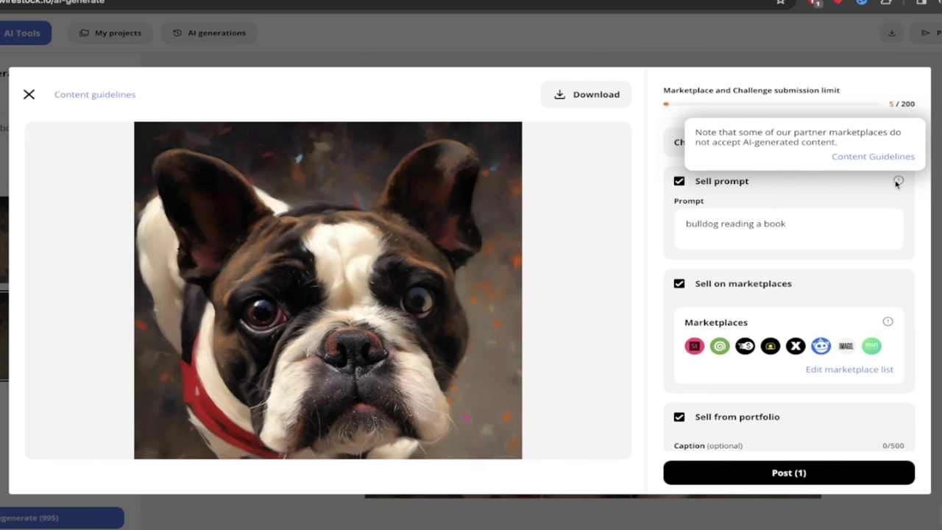
# Enable Freepik, MiriCanvas and Imago in the image's marketplace distribution and save the list
pyautogui.scroll(-2, 652, 252)
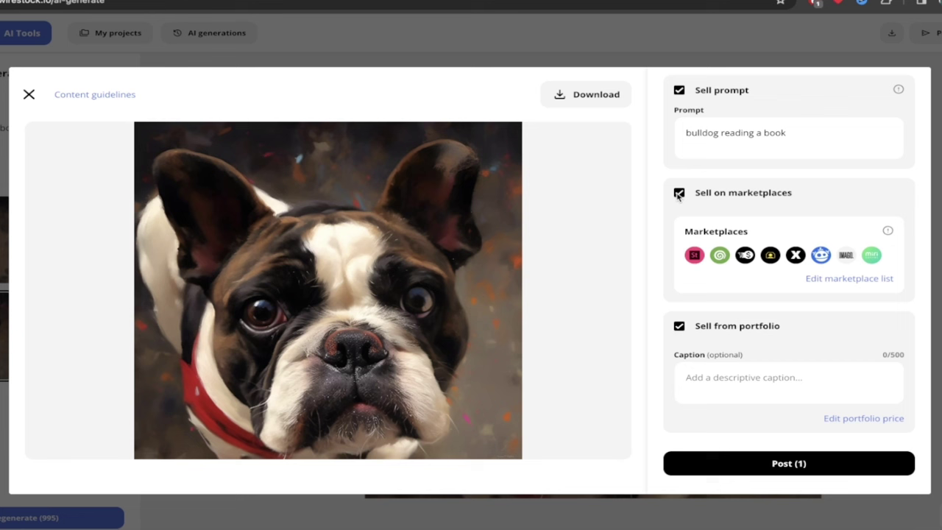
pyautogui.click(850, 279)
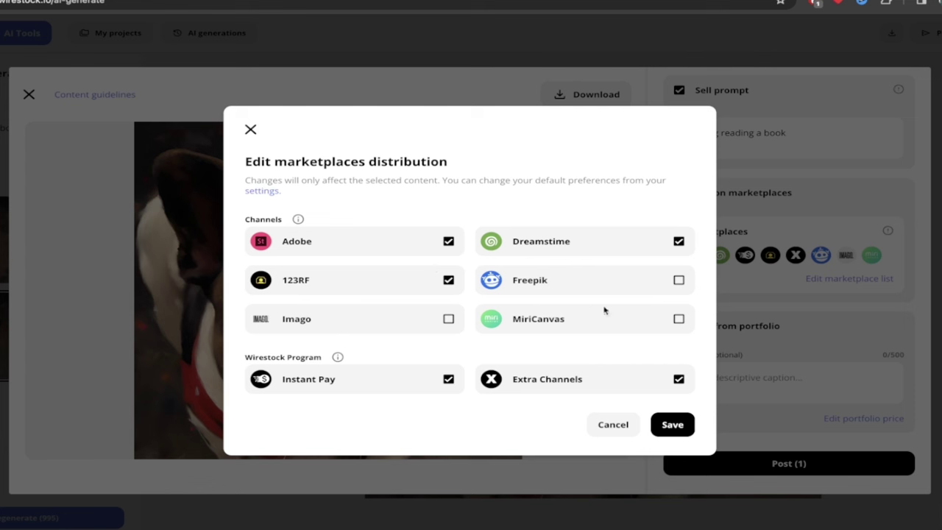
pyautogui.click(680, 281)
pyautogui.click(679, 319)
pyautogui.click(448, 320)
pyautogui.click(673, 418)
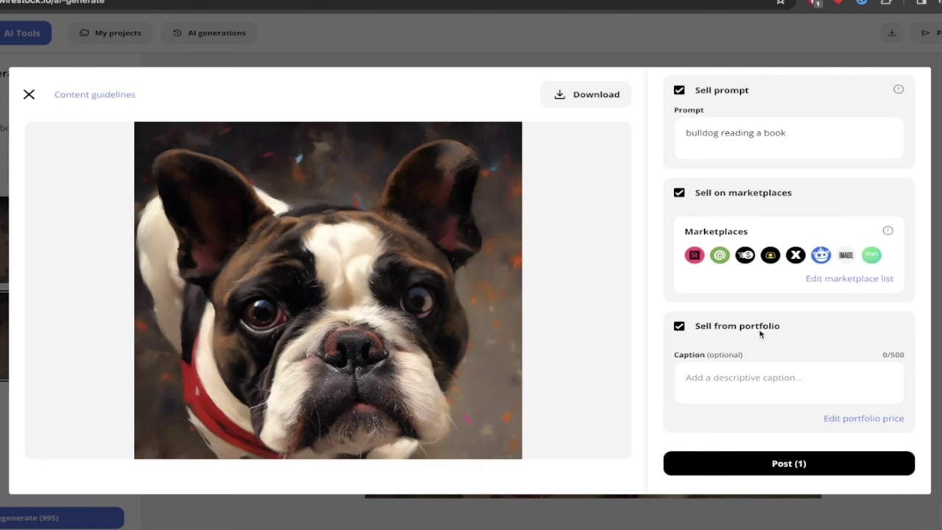
# Post the bulldog image for sale and leave the AI Image Generator for the portfolio page
pyautogui.scroll(2, 761, 332)
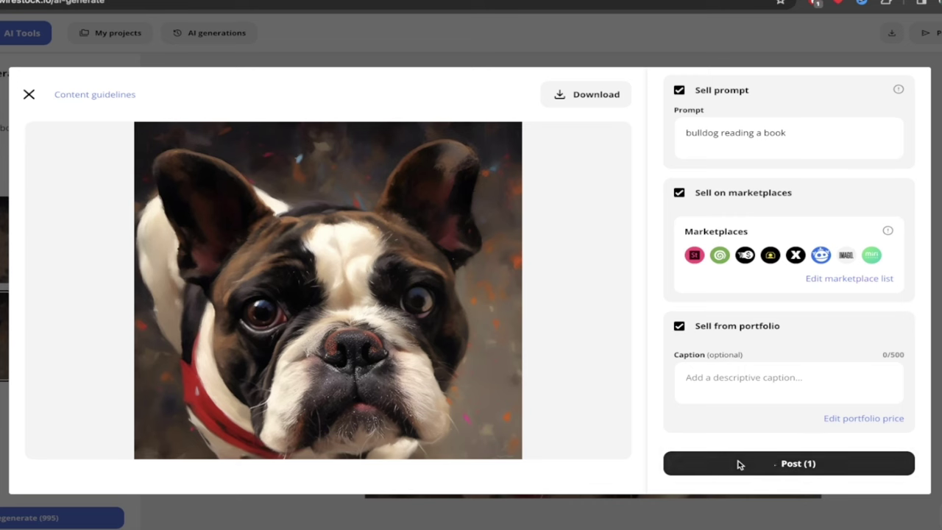
pyautogui.click(738, 461)
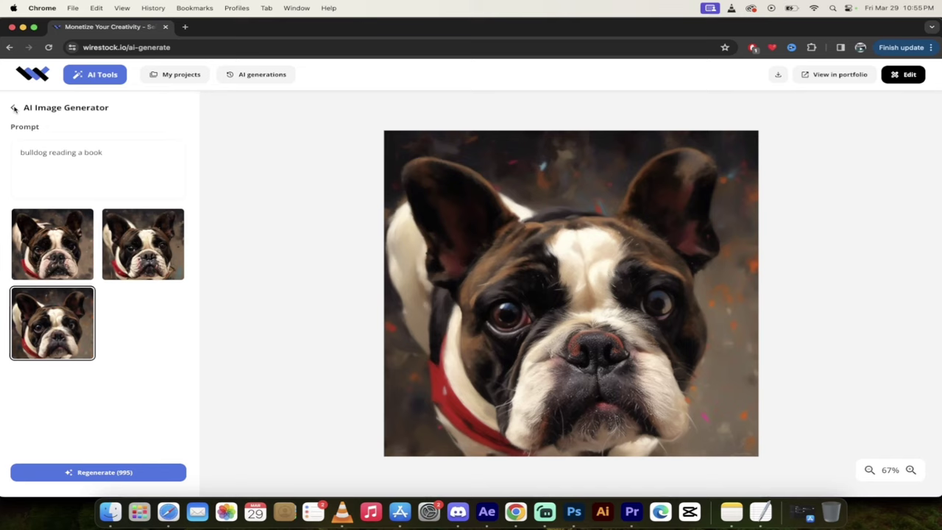
pyautogui.click(12, 107)
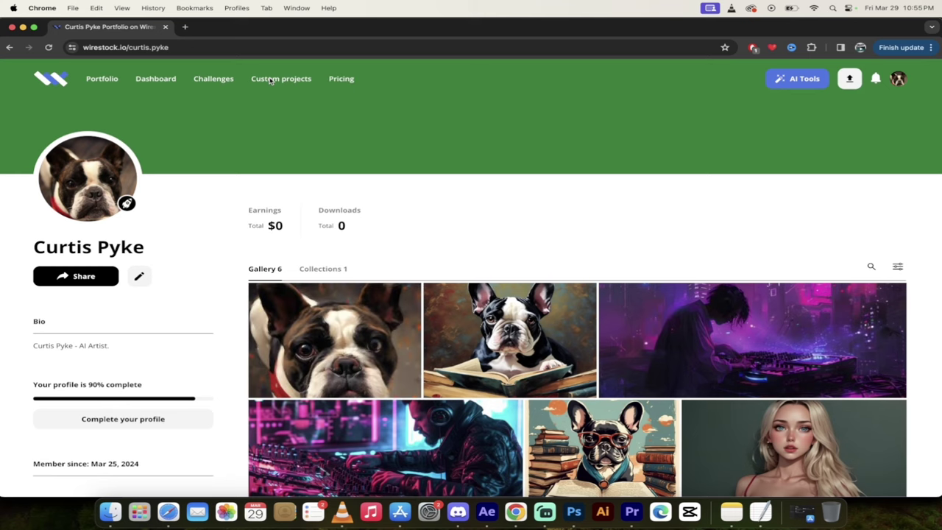
# Open the custom projects page and examine the ongoing projects, their descriptions, possible earnings and artist spots
pyautogui.click(270, 80)
pyautogui.scroll(-2, 461, 152)
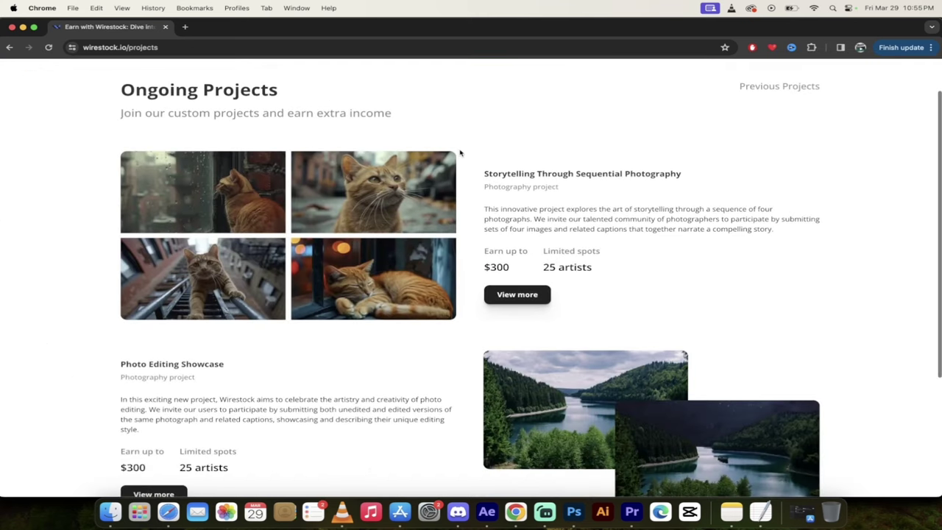
pyautogui.scroll(1, 461, 153)
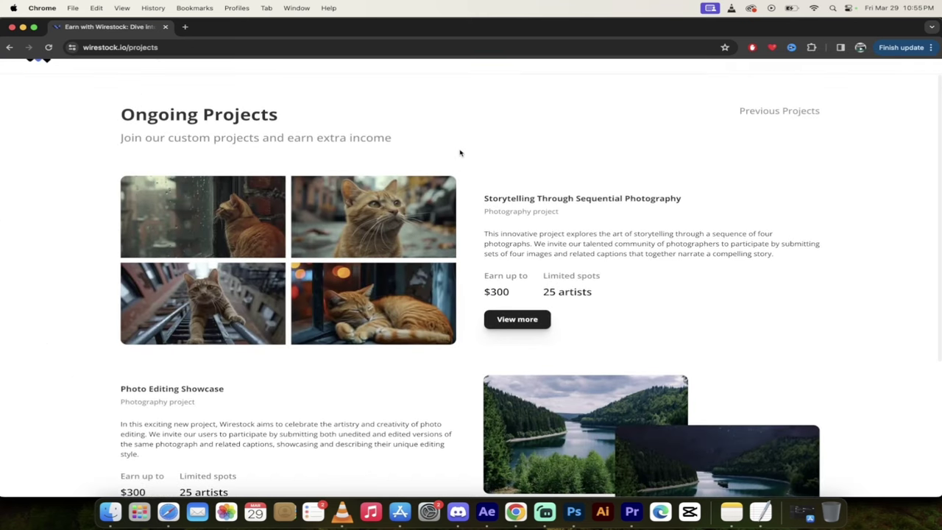
pyautogui.scroll(1, 460, 152)
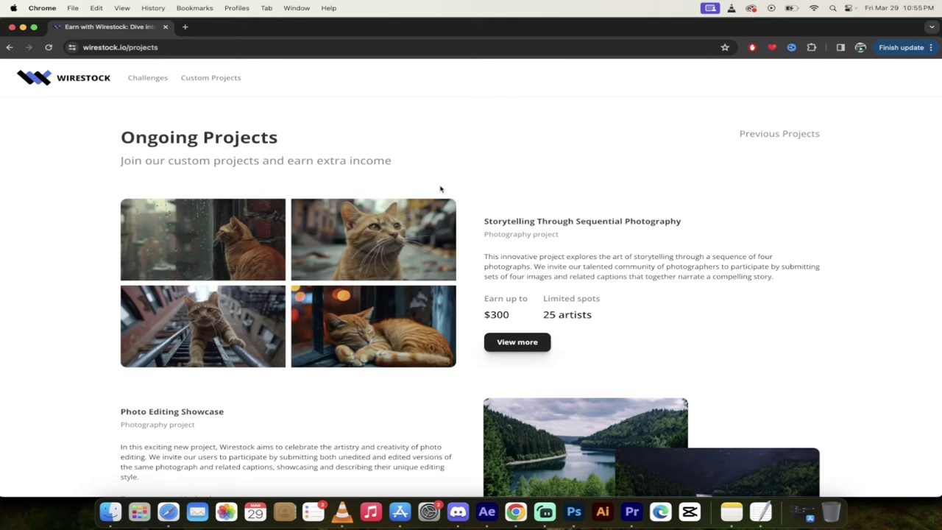
pyautogui.scroll(-3, 459, 226)
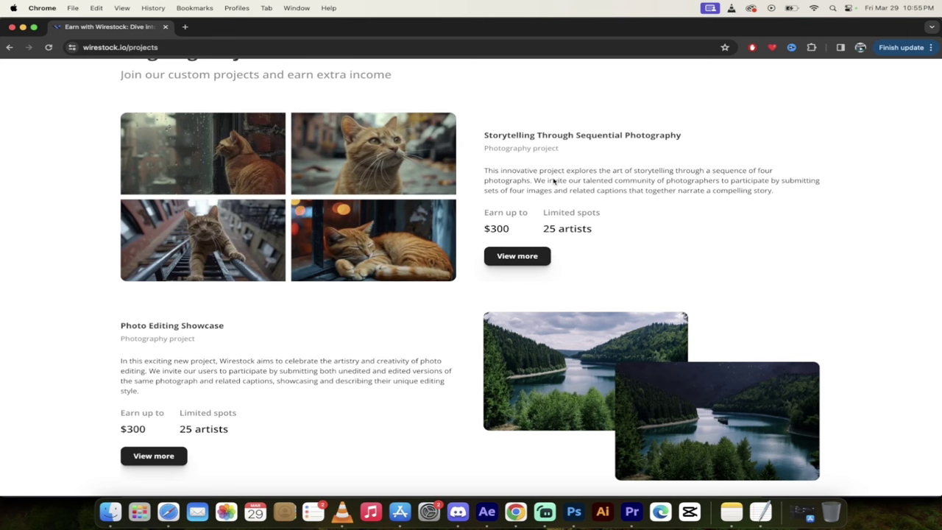
pyautogui.scroll(-3, 554, 181)
pyautogui.scroll(1, 336, 266)
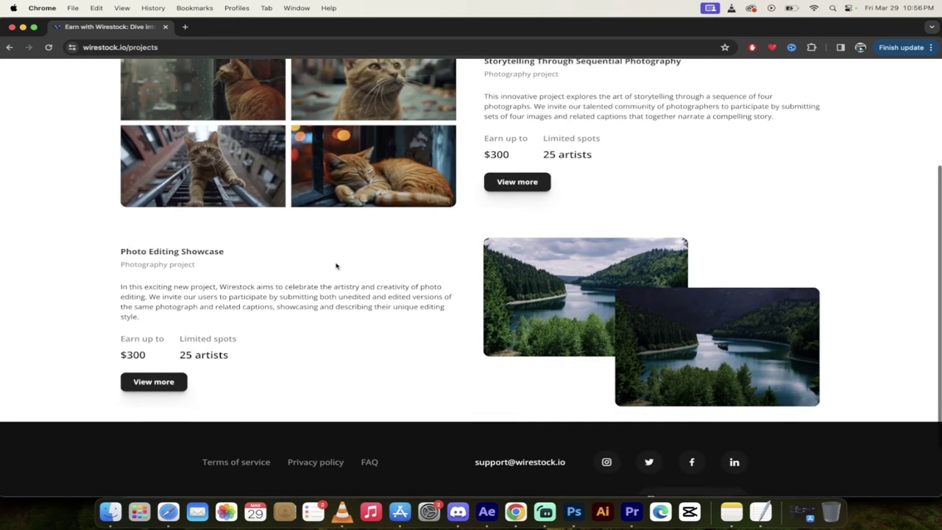
pyautogui.scroll(4, 337, 265)
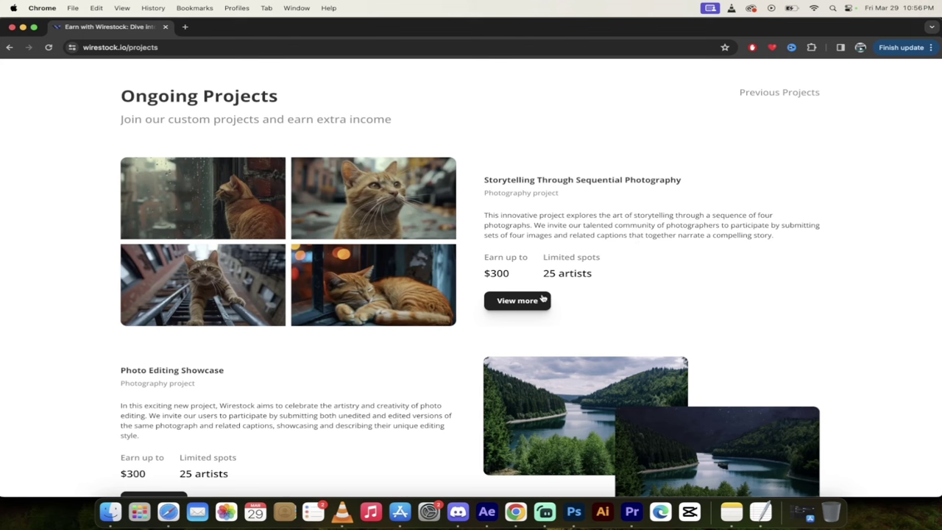
# Open the Storytelling Through Sequential Photography project and examine its description and the four example cat images
pyautogui.click(517, 301)
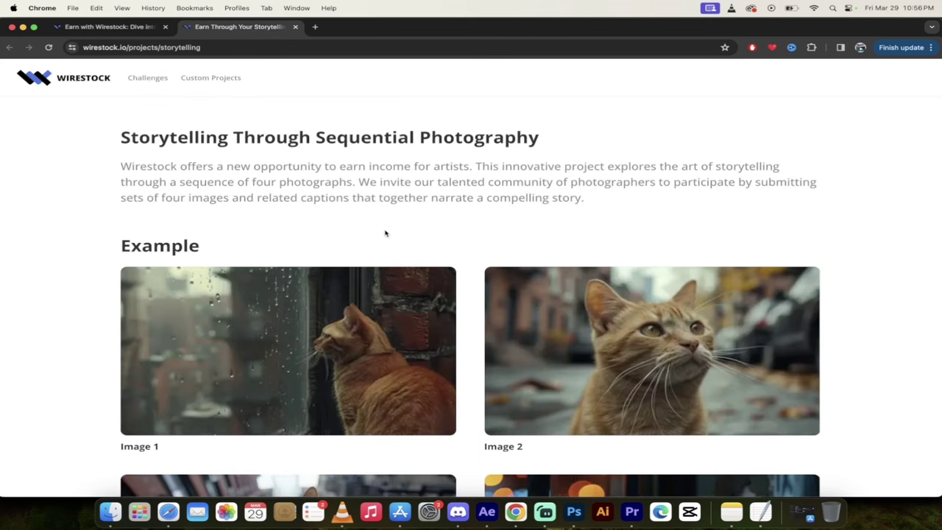
pyautogui.scroll(-2, 88, 247)
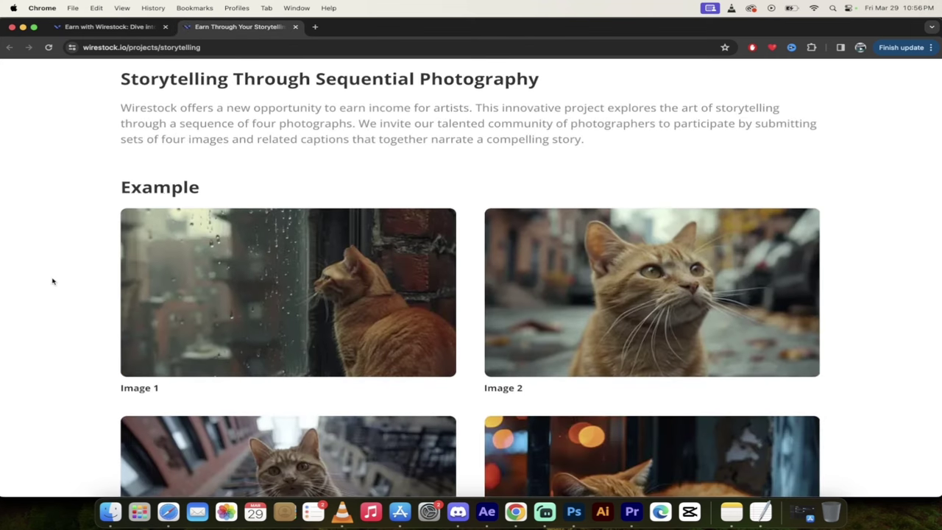
pyautogui.scroll(-1, 53, 281)
pyautogui.scroll(-3, 67, 316)
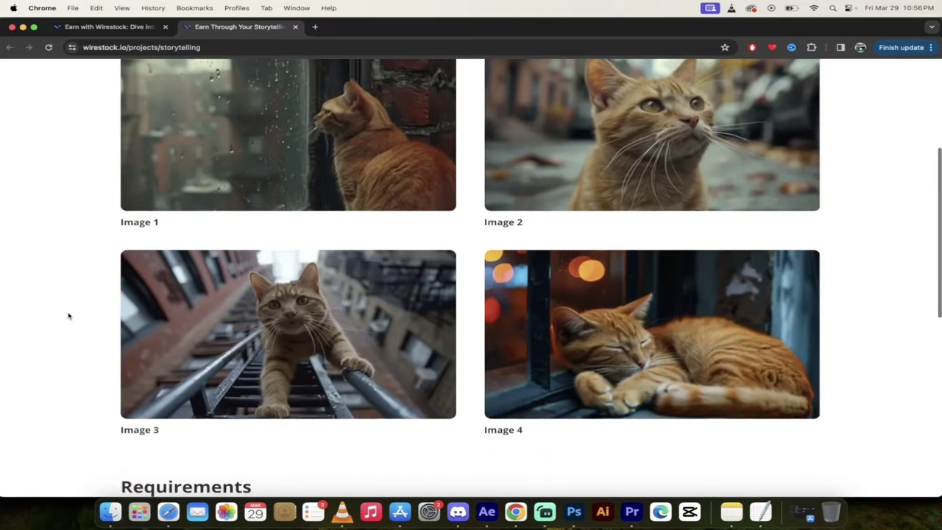
pyautogui.scroll(1, 147, 256)
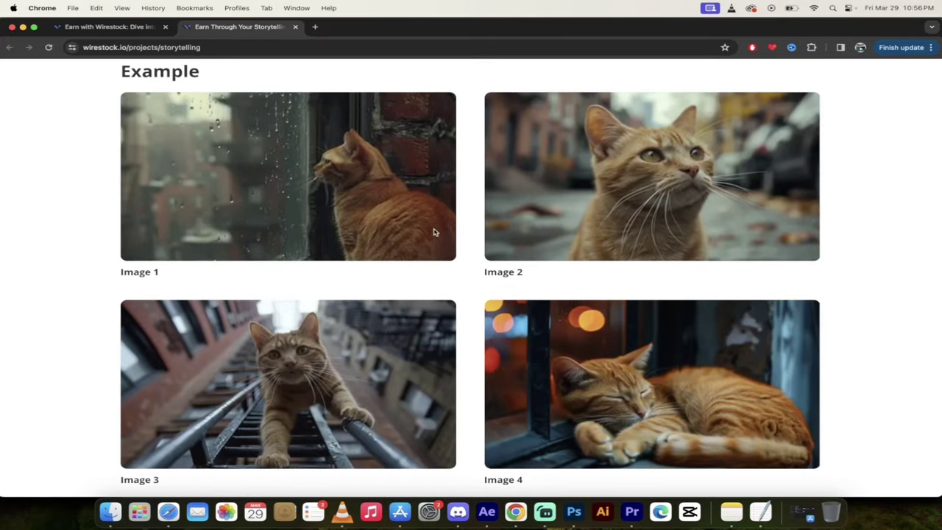
pyautogui.scroll(-1, 626, 197)
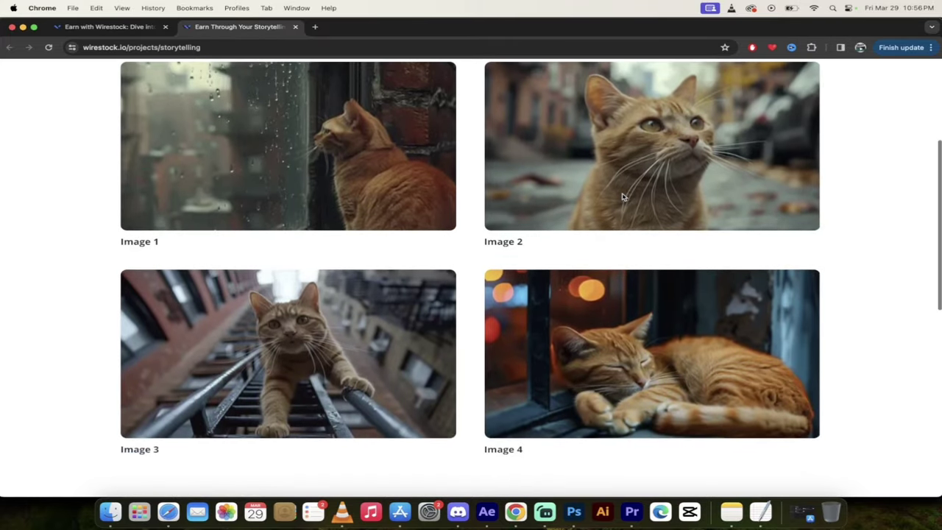
pyautogui.scroll(-2, 342, 358)
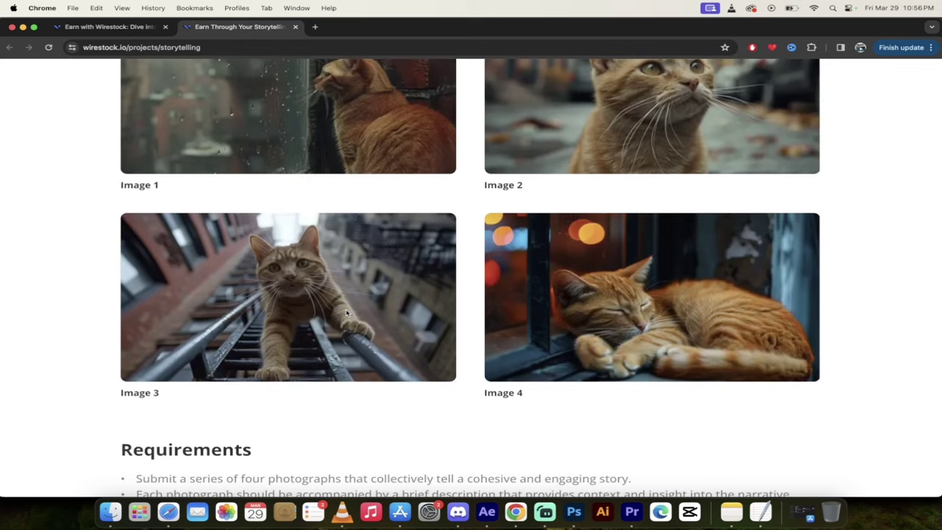
pyautogui.scroll(-4, 612, 289)
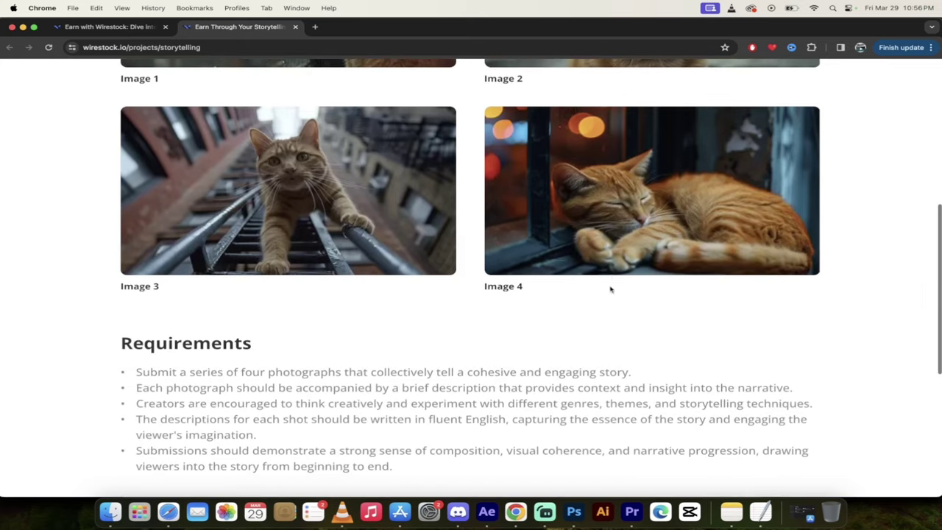
pyautogui.scroll(-1, 611, 241)
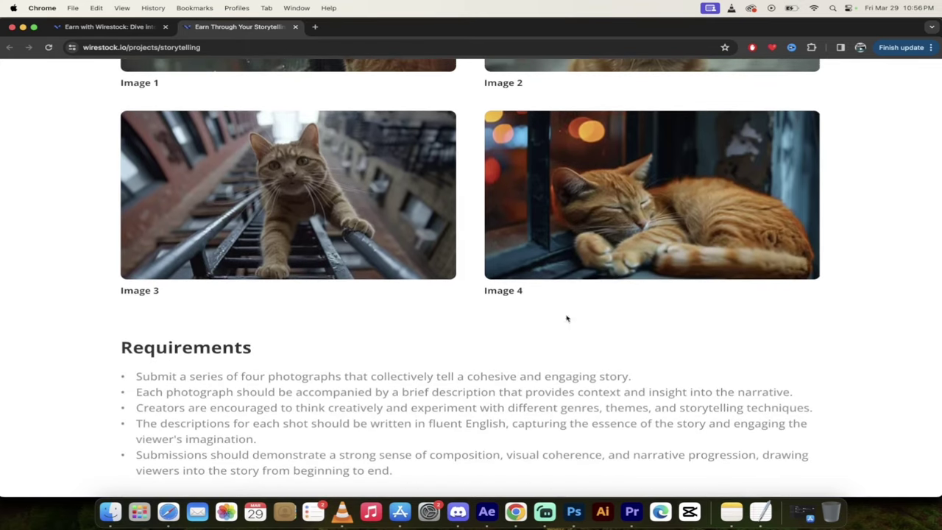
pyautogui.scroll(5, 560, 331)
# Read the storytelling project's submission requirements and review its Apply to project form
pyautogui.scroll(-4, 542, 354)
pyautogui.scroll(-4, 381, 363)
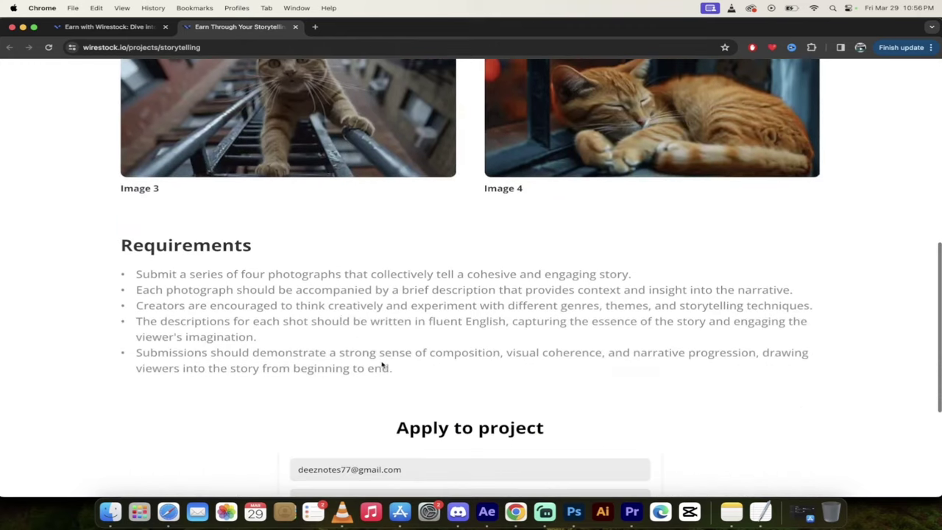
pyautogui.scroll(-2, 404, 296)
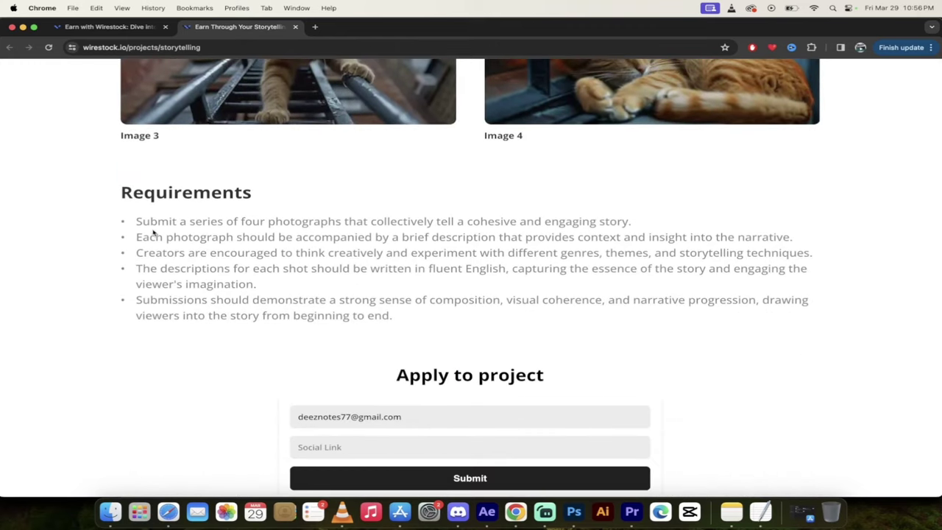
pyautogui.scroll(-2, 227, 269)
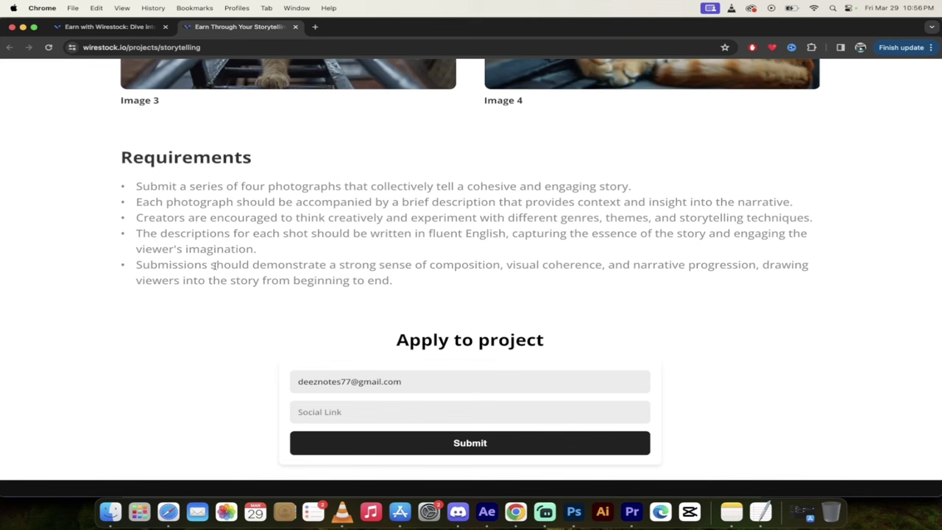
pyautogui.scroll(-2, 213, 267)
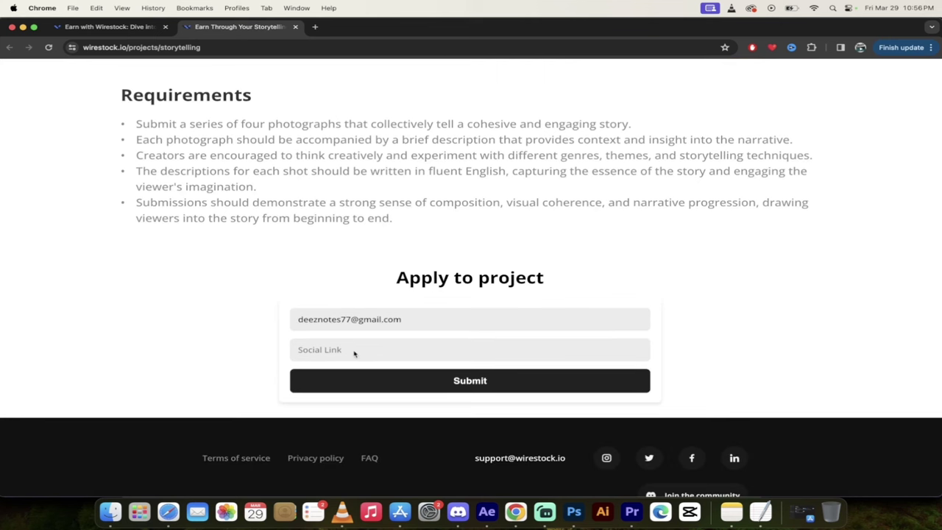
# Go from the storytelling project to the portfolio page, close the project page, and look over the portfolio's gallery
pyautogui.scroll(15, 242, 393)
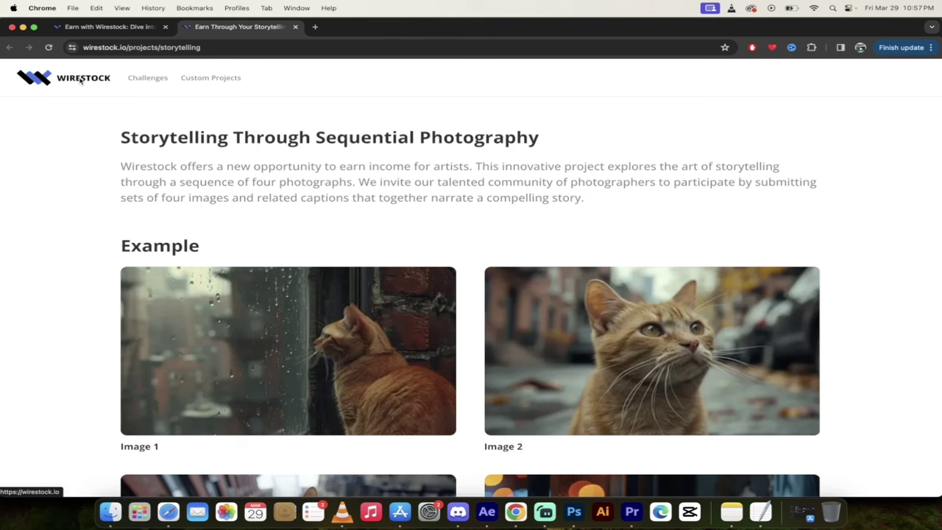
pyautogui.click(81, 81)
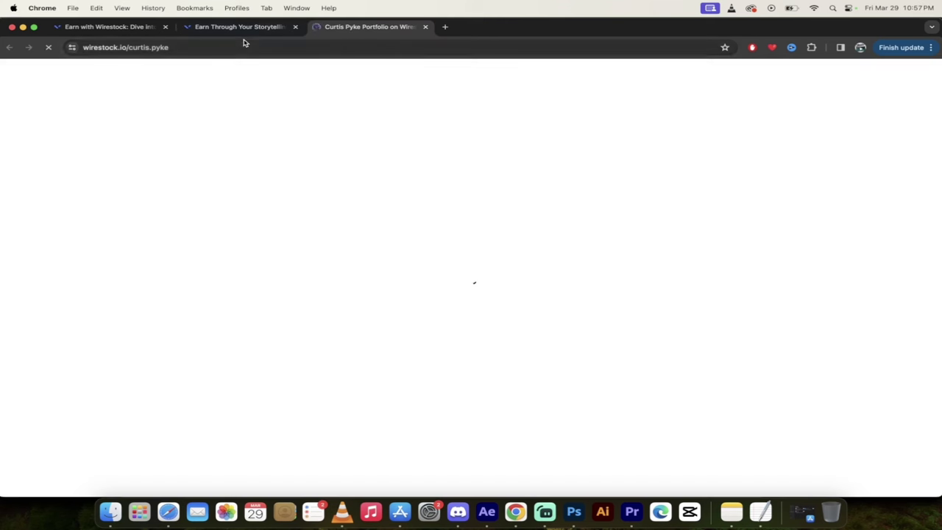
pyautogui.click(272, 27)
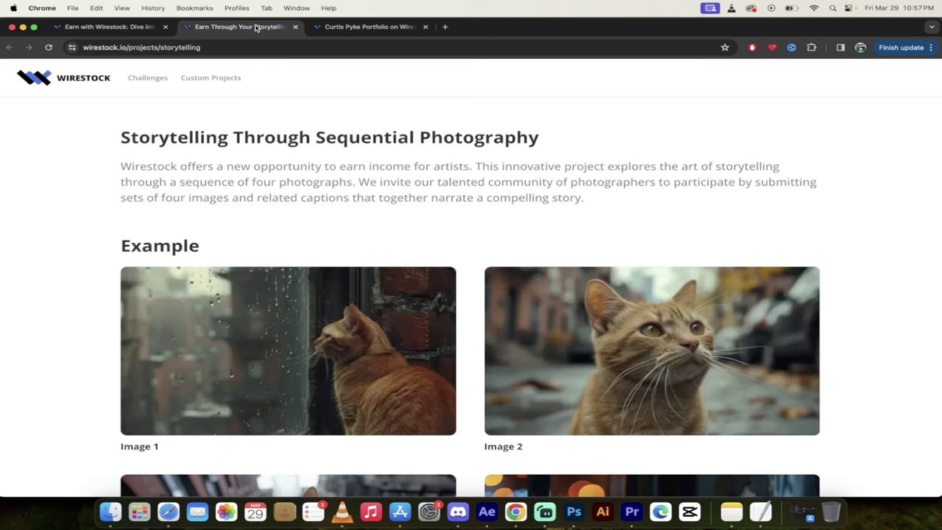
pyautogui.click(296, 26)
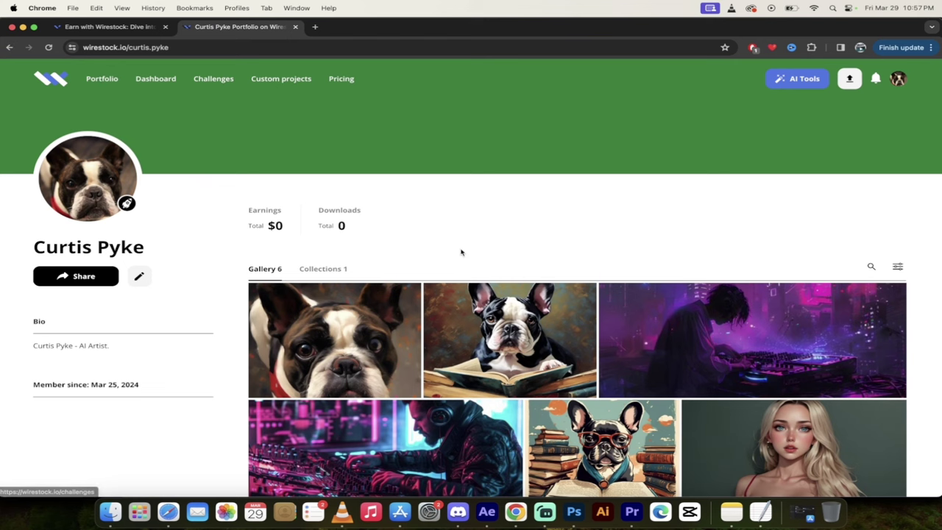
pyautogui.scroll(-3, 461, 251)
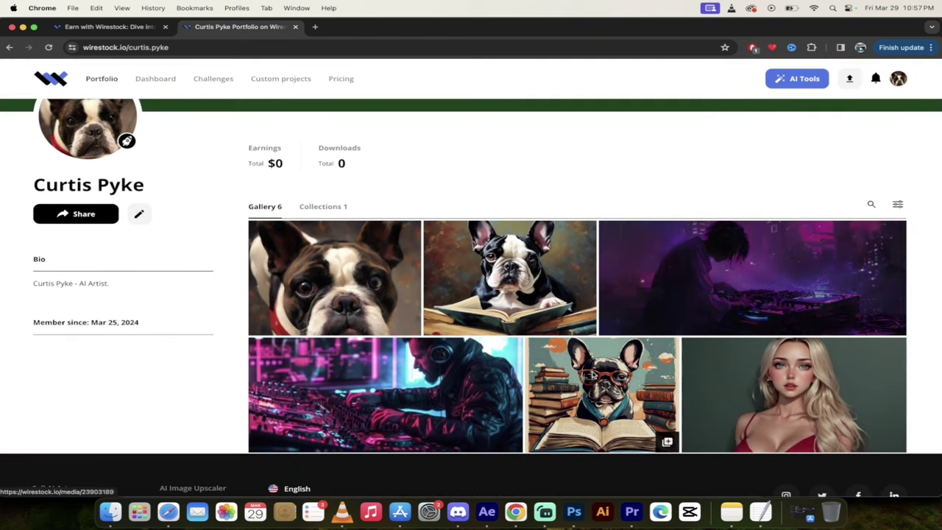
pyautogui.scroll(3, 625, 302)
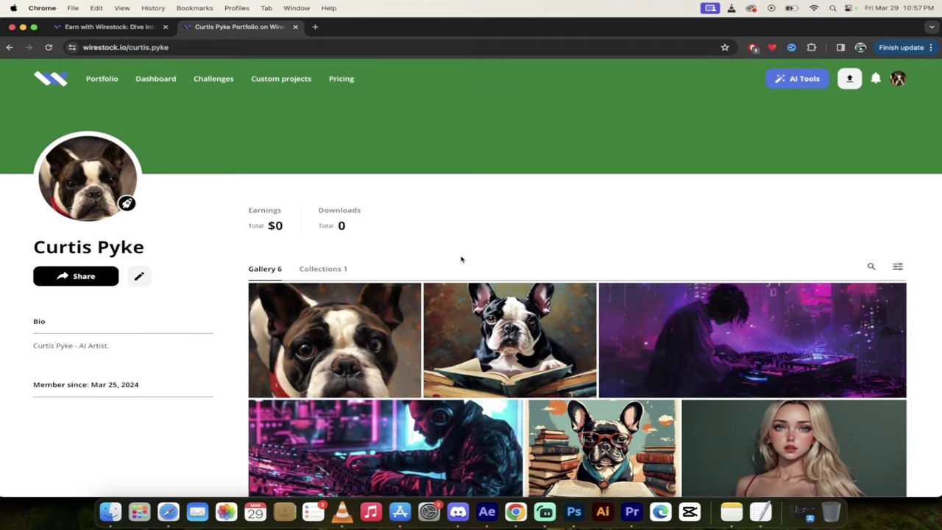
# Open the dashboard and review the all-time earnings and downloads by agency
pyautogui.click(161, 83)
pyautogui.scroll(-1, 259, 262)
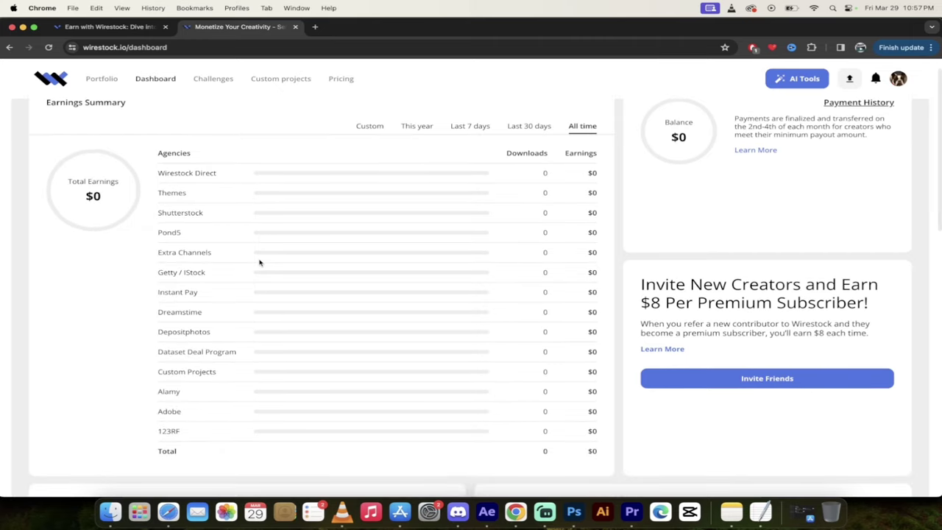
pyautogui.scroll(-1, 259, 262)
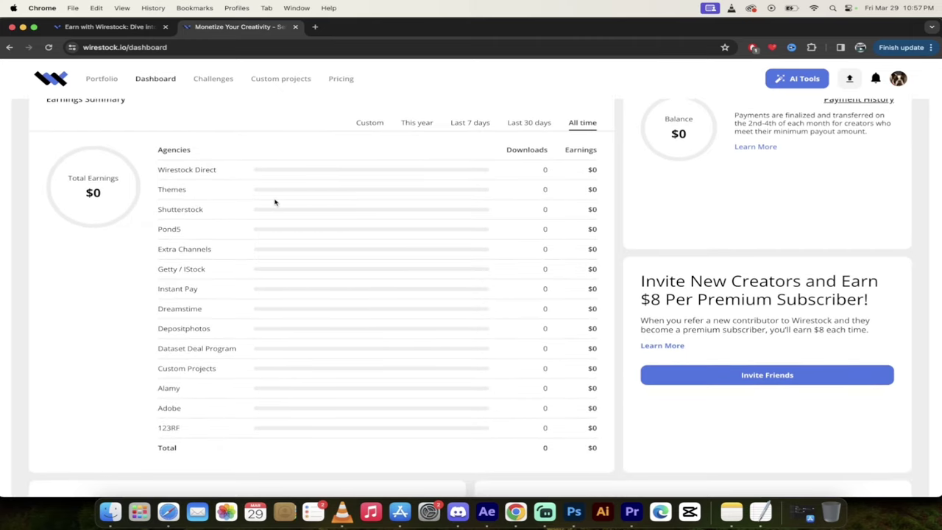
pyautogui.scroll(-1, 275, 202)
pyautogui.scroll(2, 275, 202)
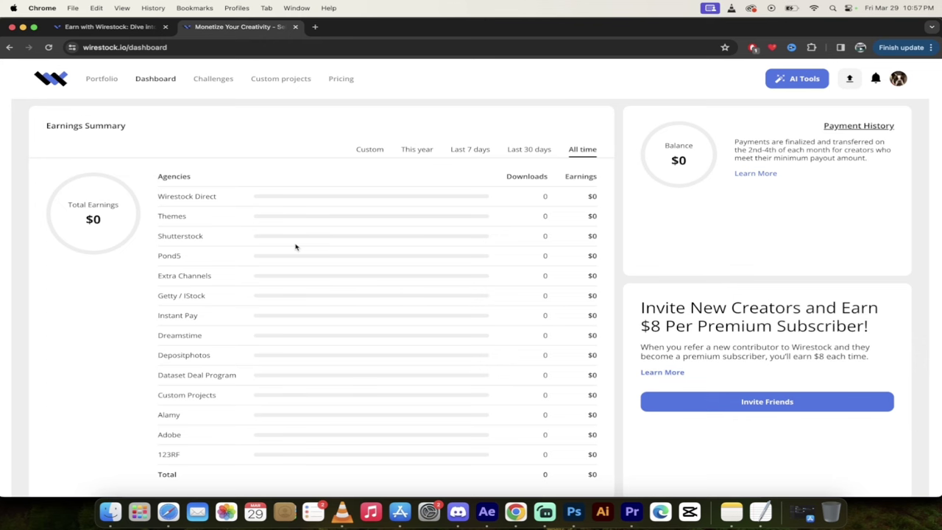
# Open the pricing page and compare the monthly Basic, Premium and Premium AI plans
pyautogui.click(343, 82)
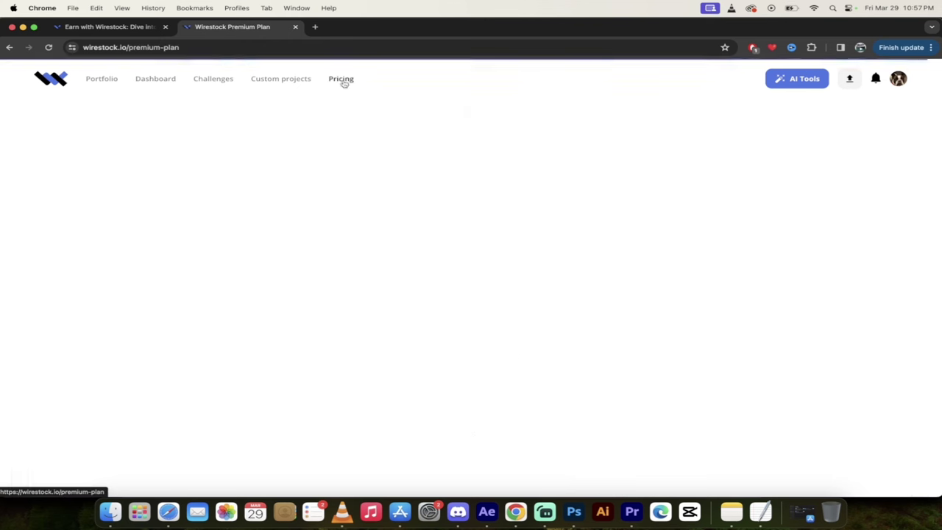
pyautogui.scroll(-1, 388, 219)
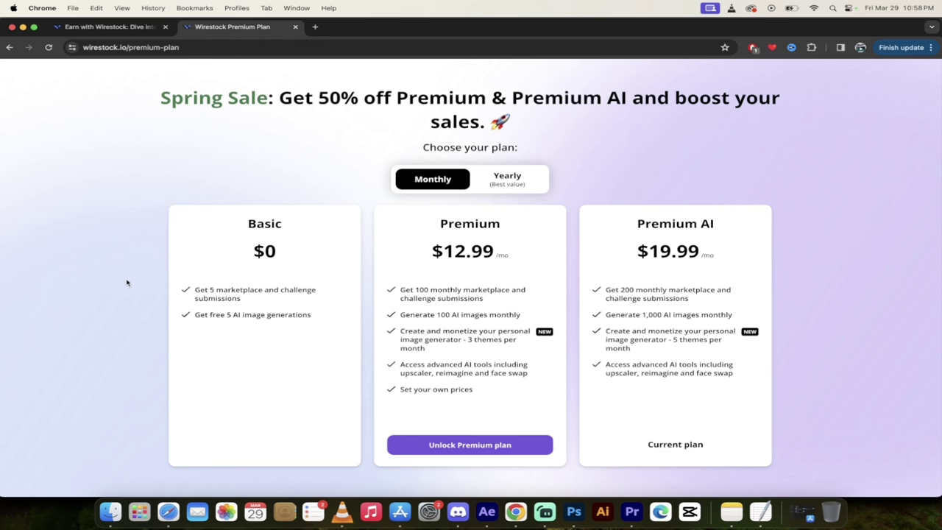
pyautogui.scroll(2, 127, 283)
pyautogui.scroll(-2, 127, 282)
pyautogui.scroll(2, 106, 277)
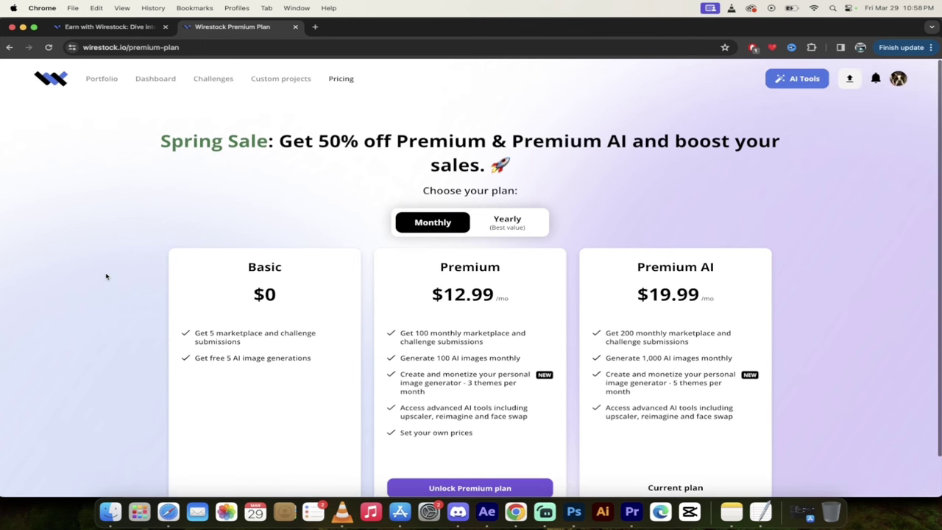